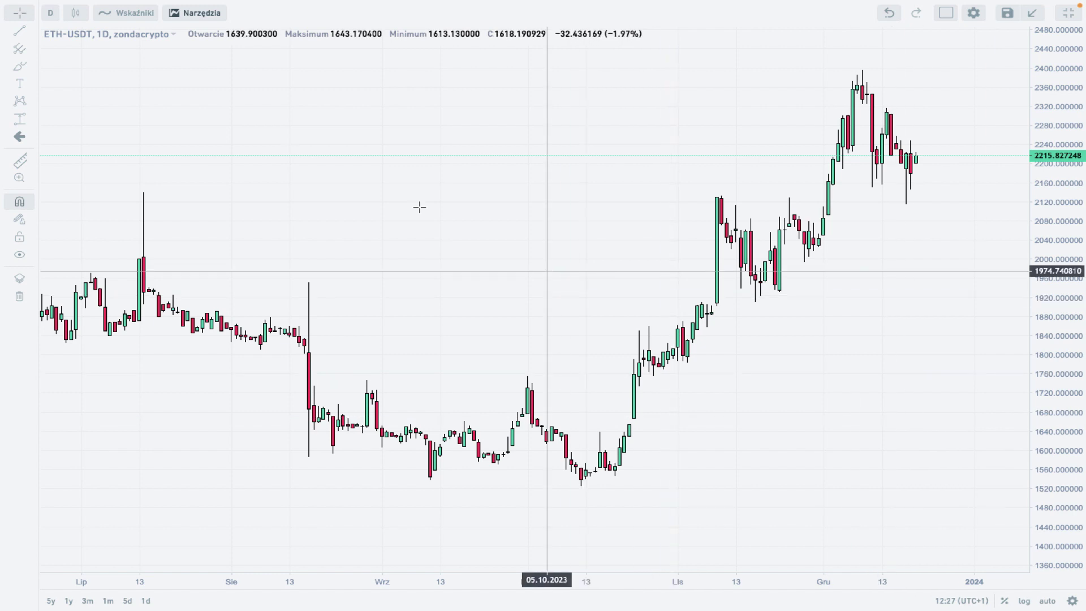
- Open the line-tools flyout (Linia Trendu, Info Line, Kąt trendu…) from the left toolbar
left_click(30, 30)
- Draw a thick green horizontal line (Pozioma Linia) at the July wick high, 2139.99
left_click(88, 85)
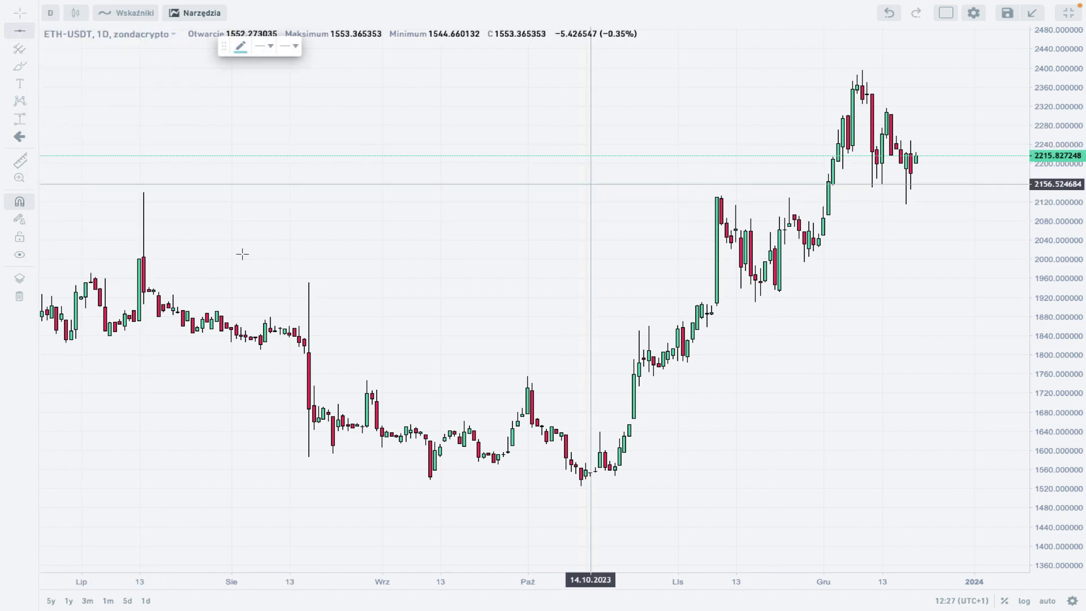
left_click(146, 192)
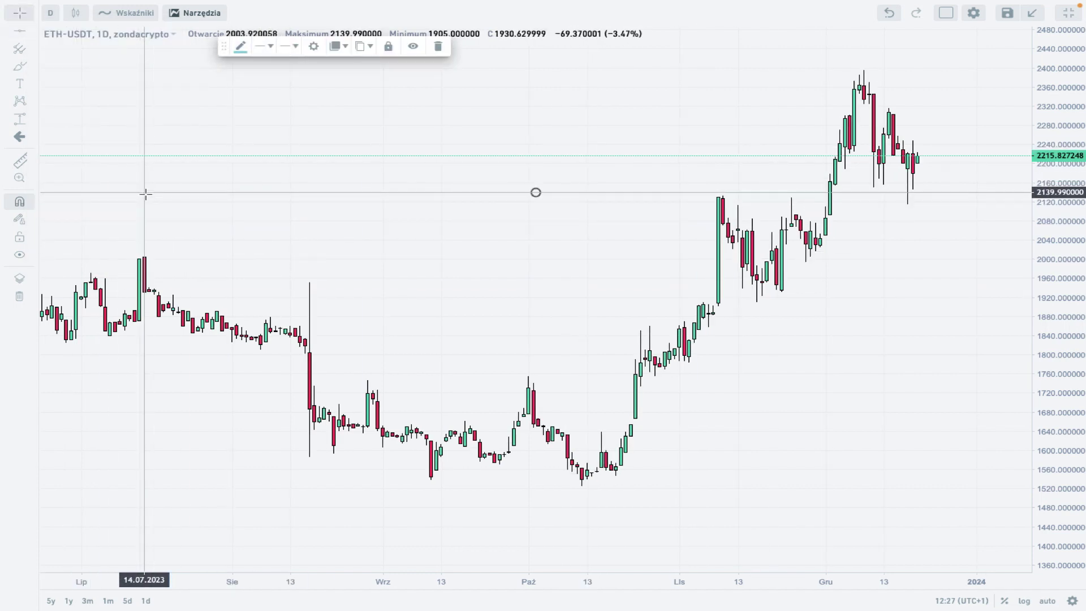
left_click(240, 46)
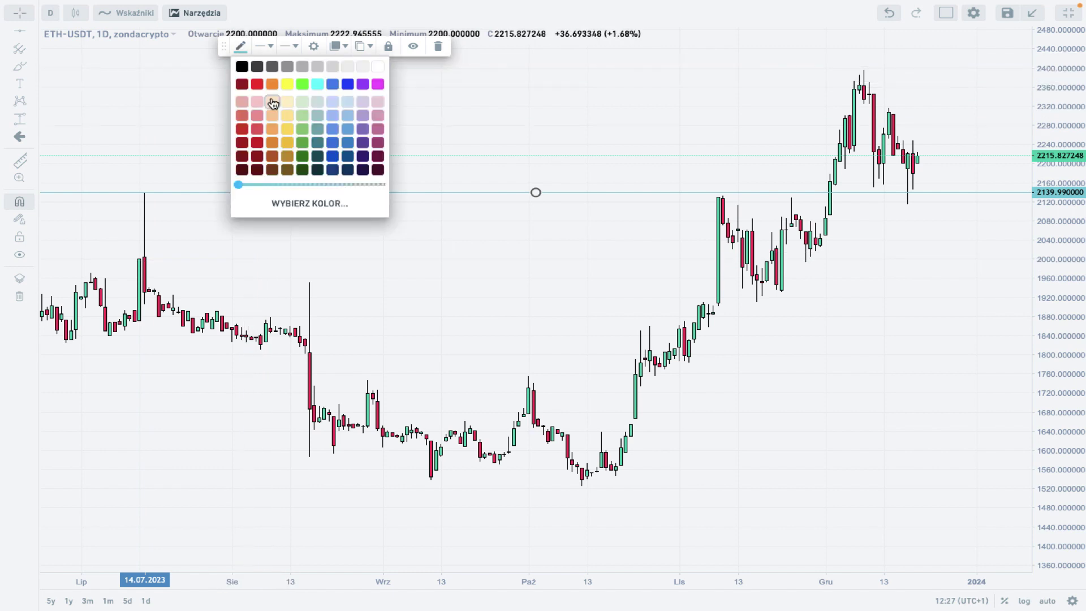
left_click(302, 143)
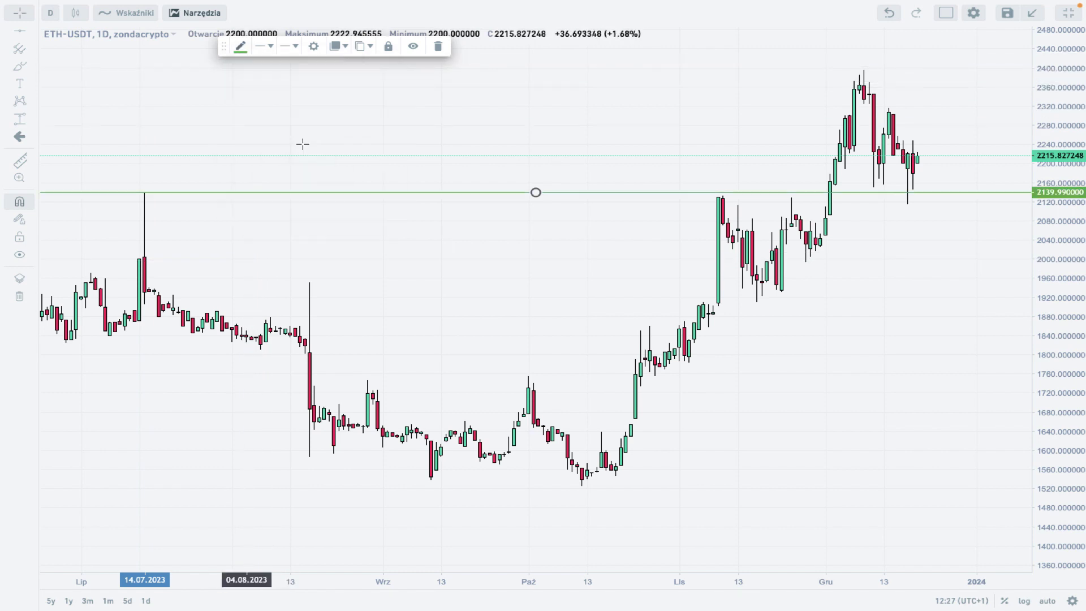
left_click(269, 46)
left_click(314, 69)
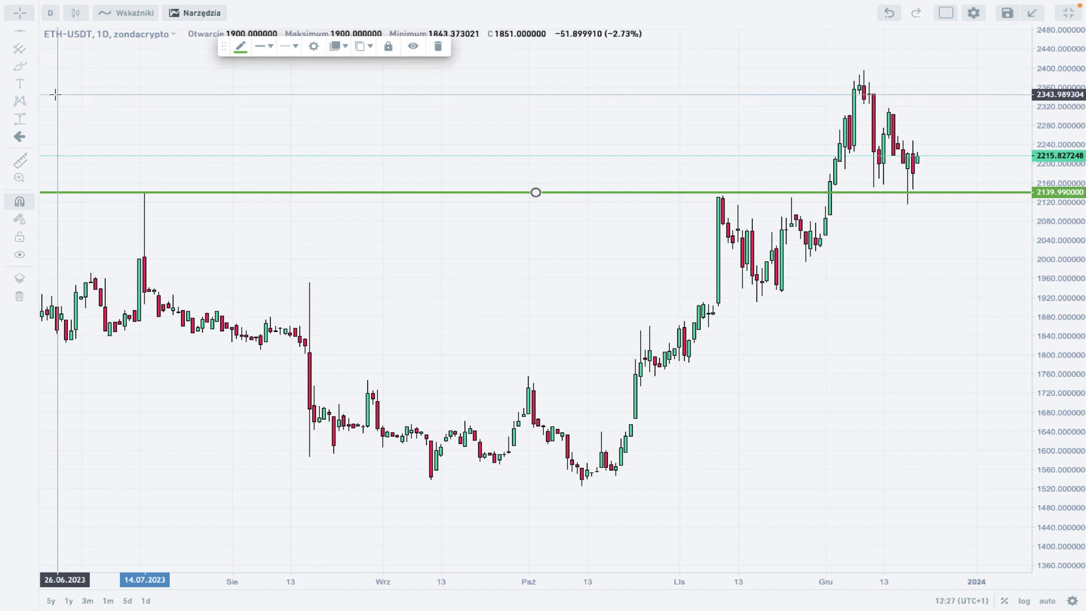
- Add a red horizontal line at 2395 on the December high
left_click(20, 33)
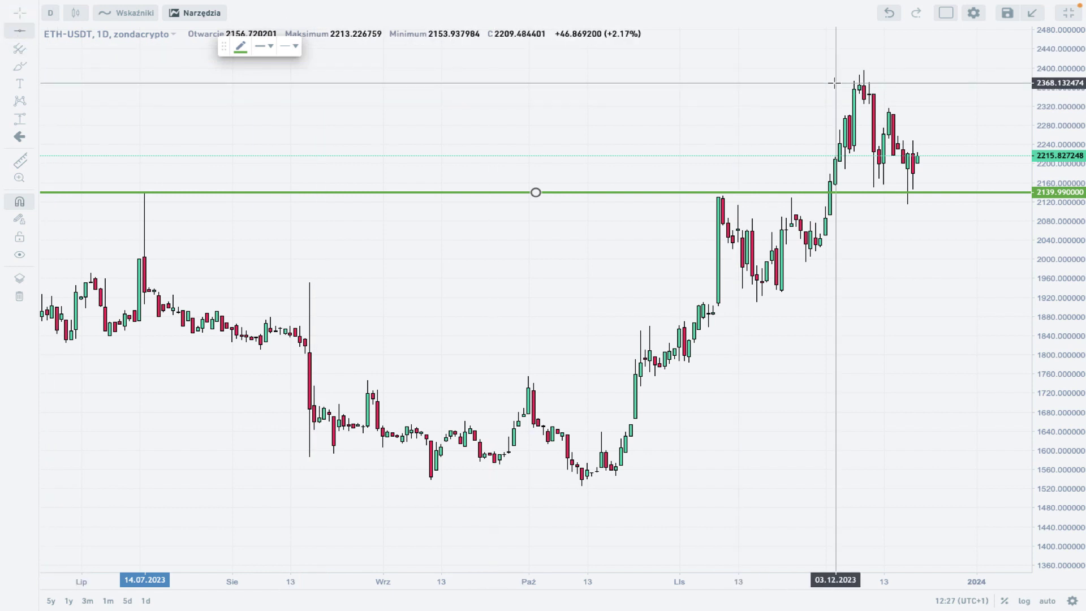
left_click(864, 70)
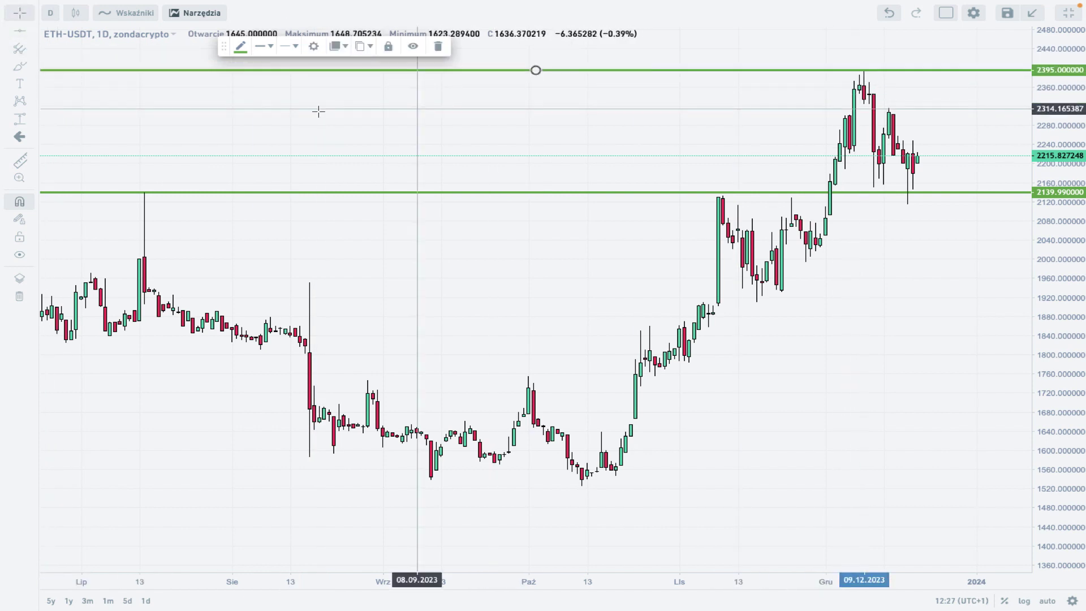
left_click(240, 48)
left_click(257, 85)
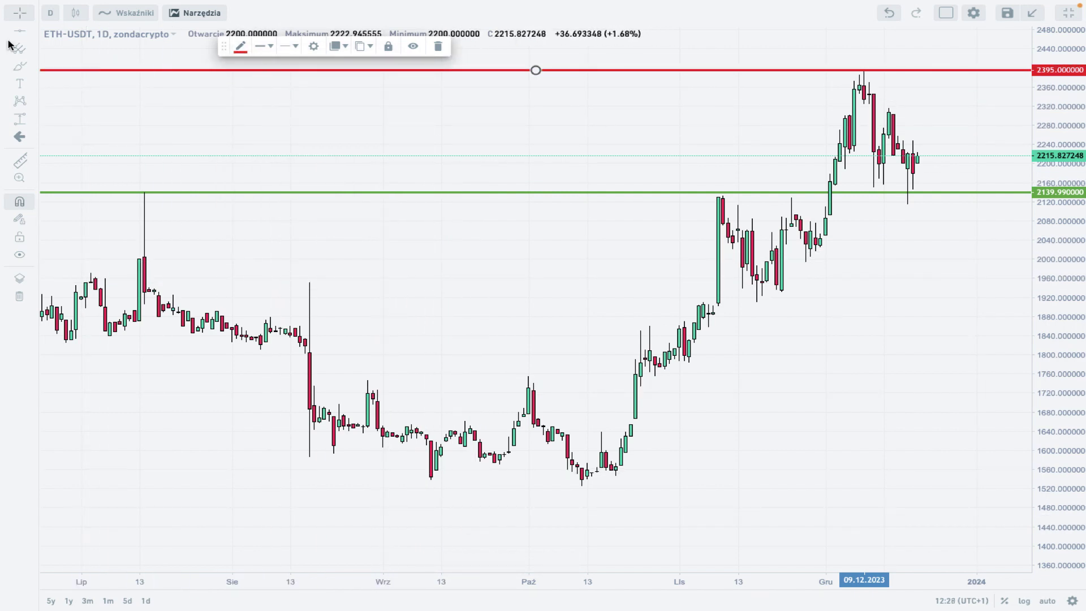
- Add a green horizontal line at 2113.55 on the December low
left_click(24, 32)
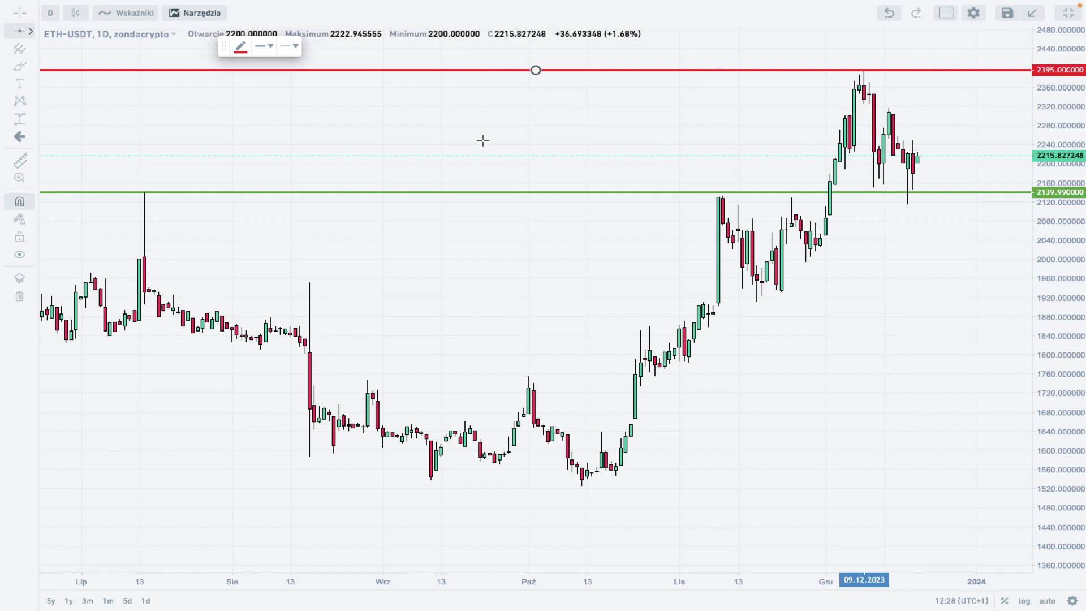
left_click(907, 205)
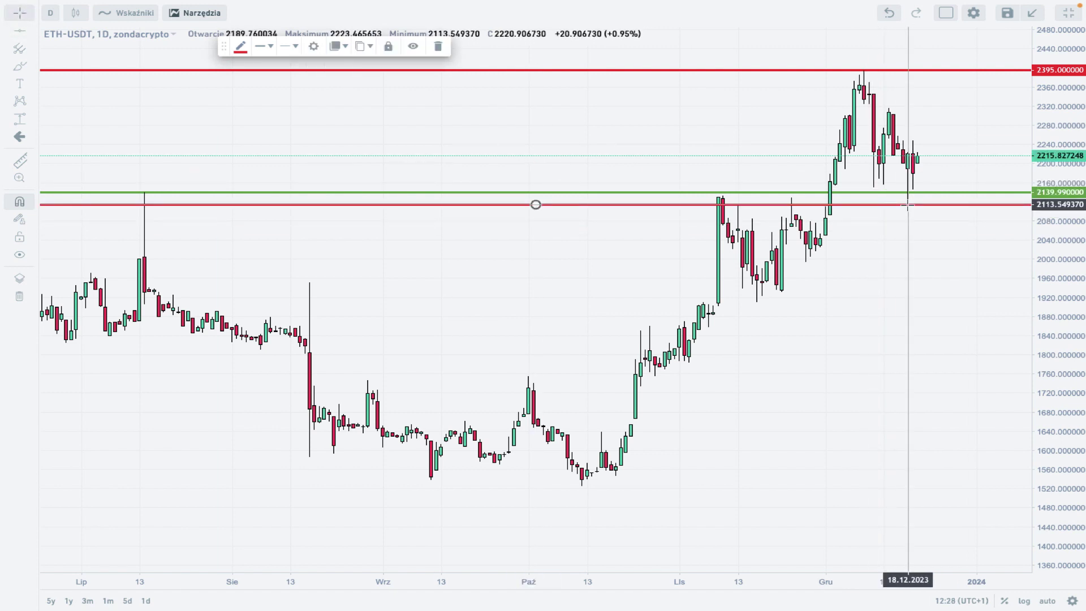
left_click(240, 48)
left_click(303, 144)
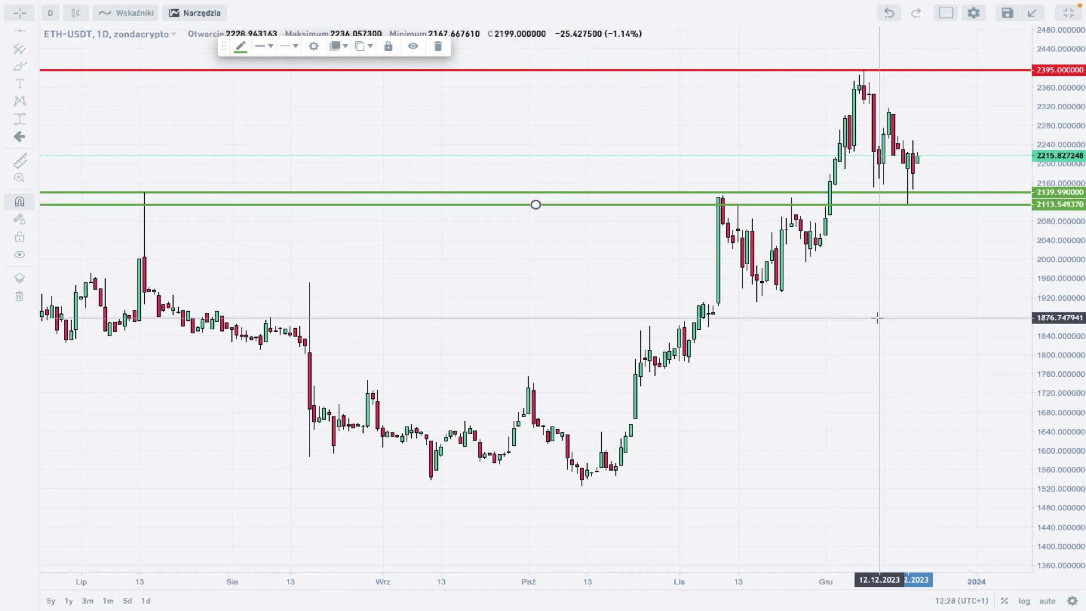
- Place a blue down-arrow icon just above the July spike wick
left_click(150, 138)
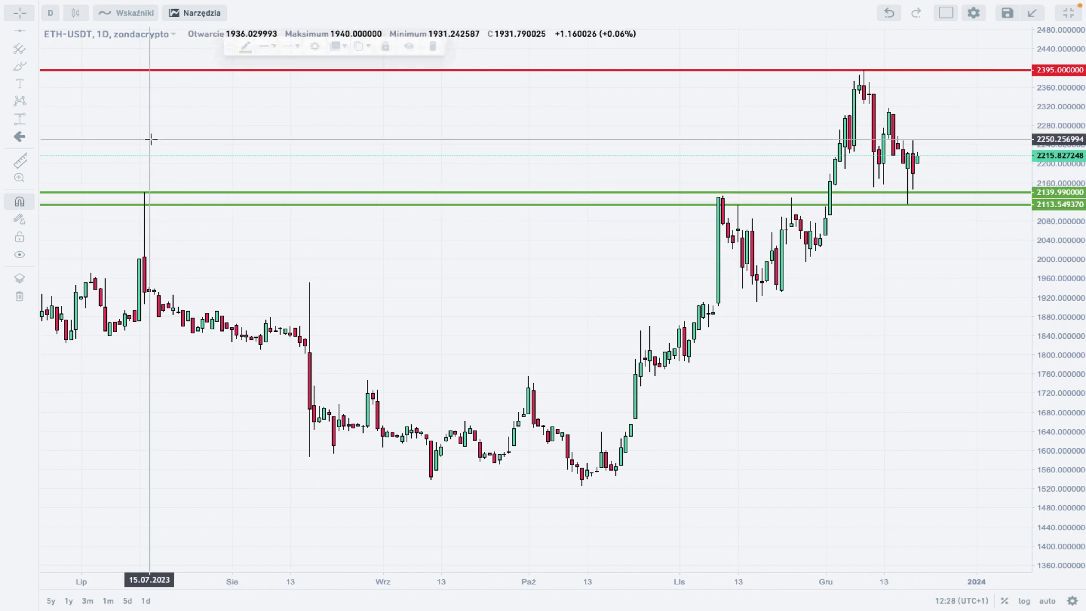
left_click(29, 139)
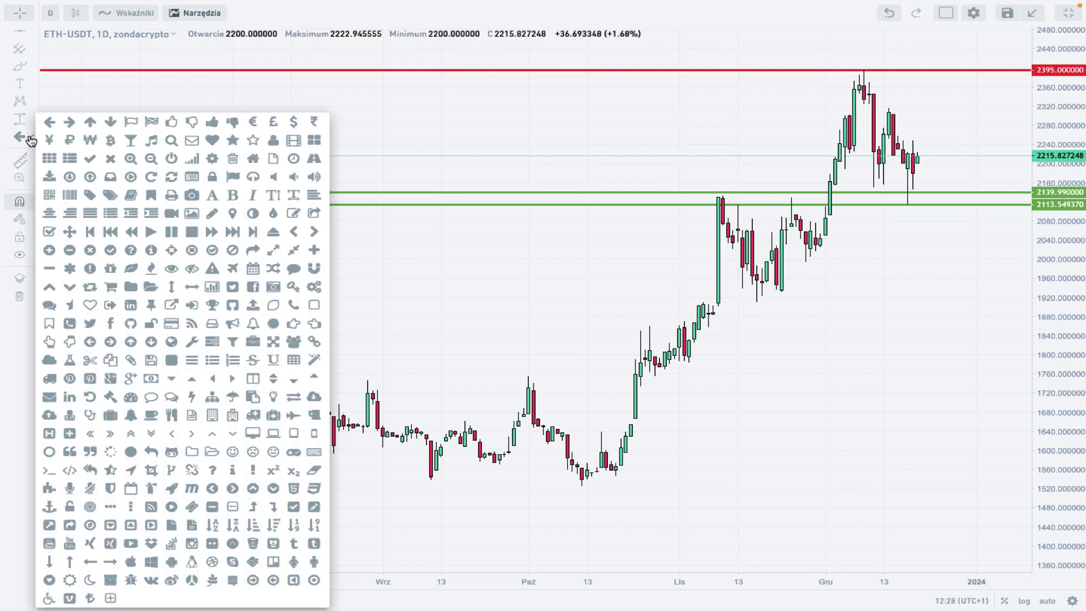
left_click(110, 123)
left_click(145, 173)
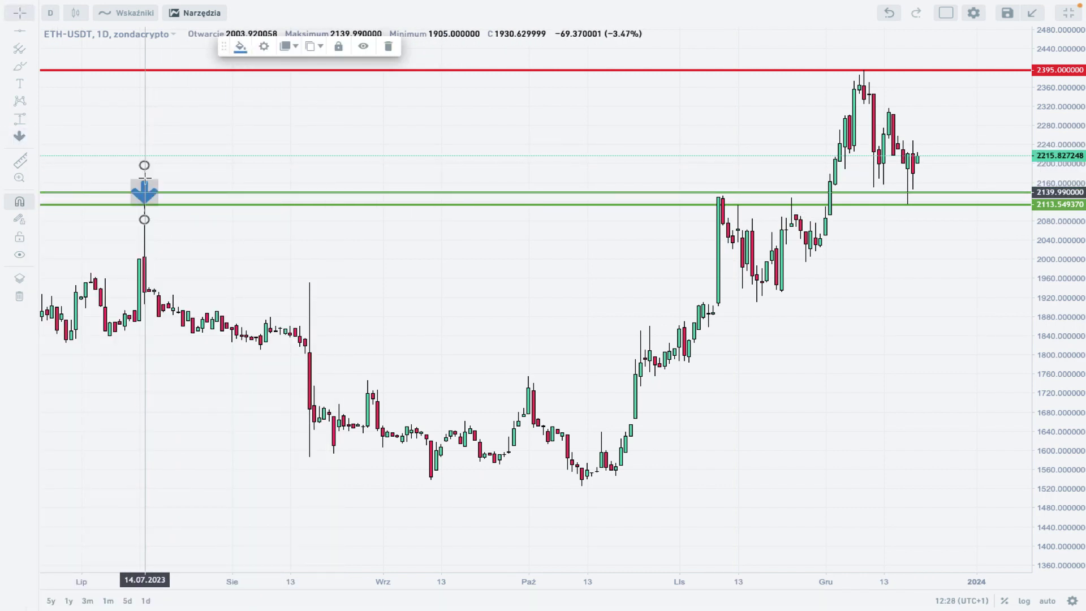
left_click_drag(145, 182, 141, 169)
left_click(194, 145)
left_click(223, 159)
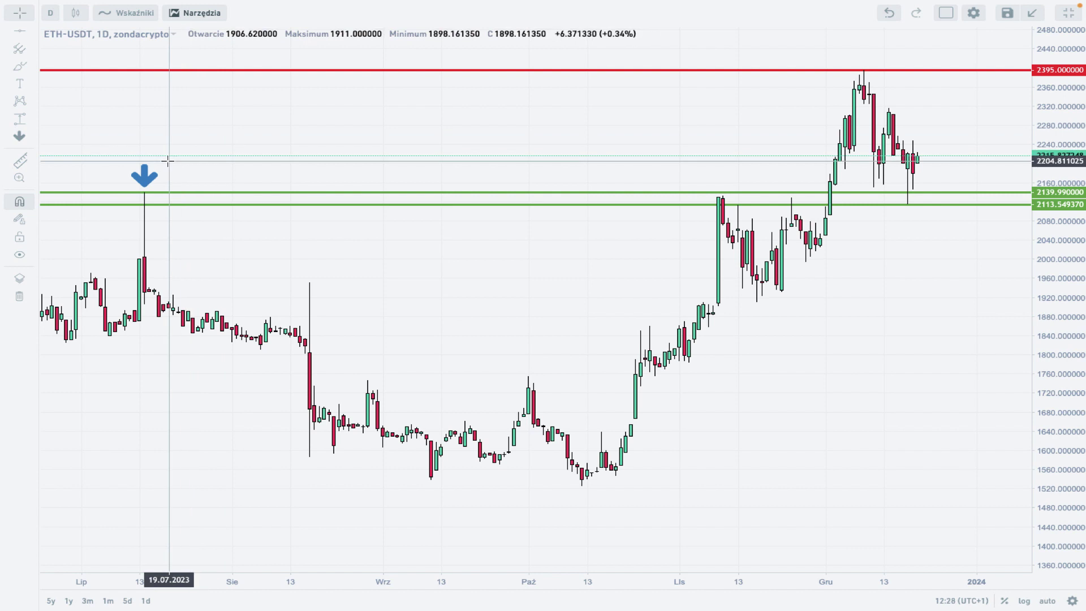
- Place a blue up-arrow under the December dip and return the lower green line to 2113.55
left_click(30, 138)
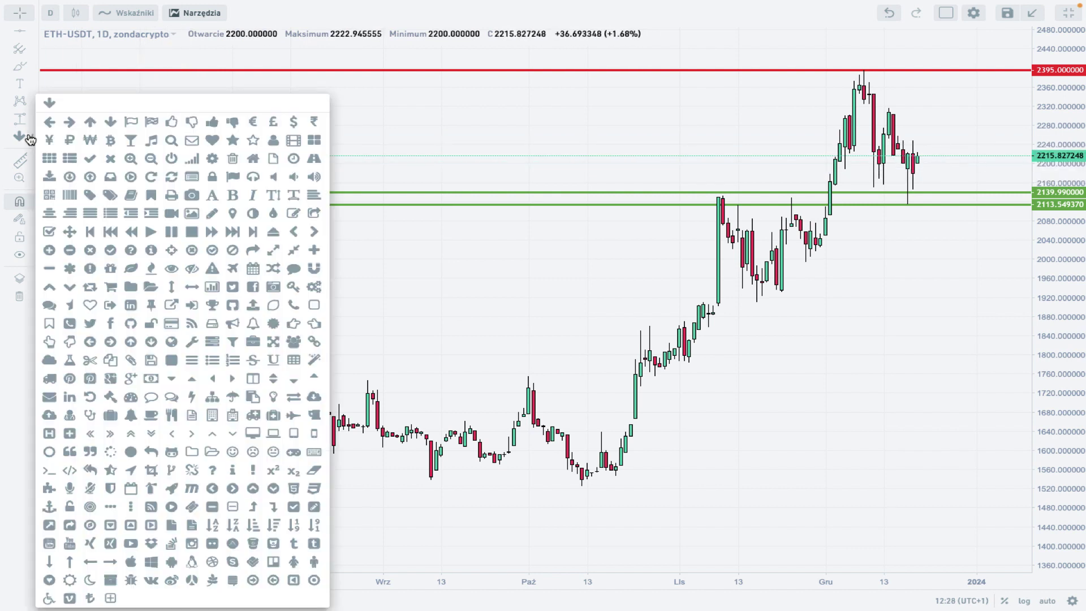
left_click(90, 123)
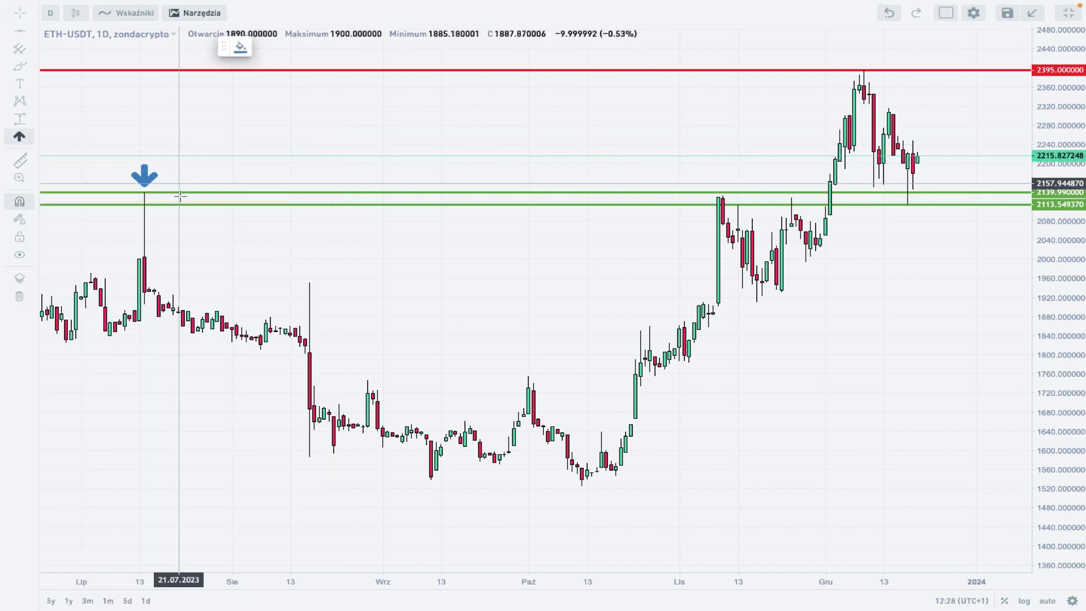
left_click(908, 205)
left_click_drag(908, 205, 908, 218)
left_click(776, 215)
left_click(739, 205)
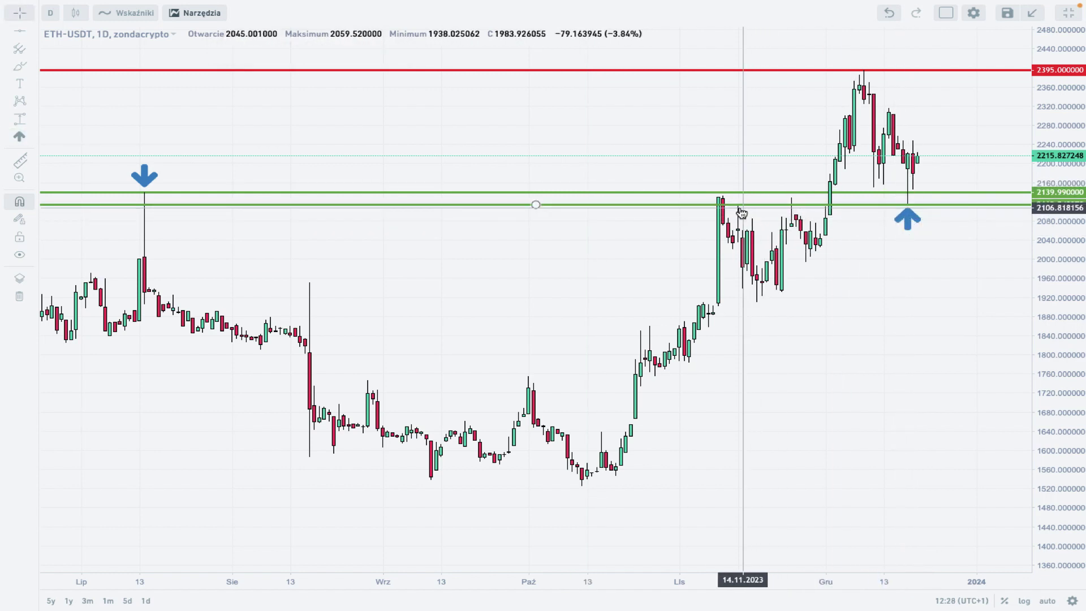
left_click_drag(739, 206, 739, 204)
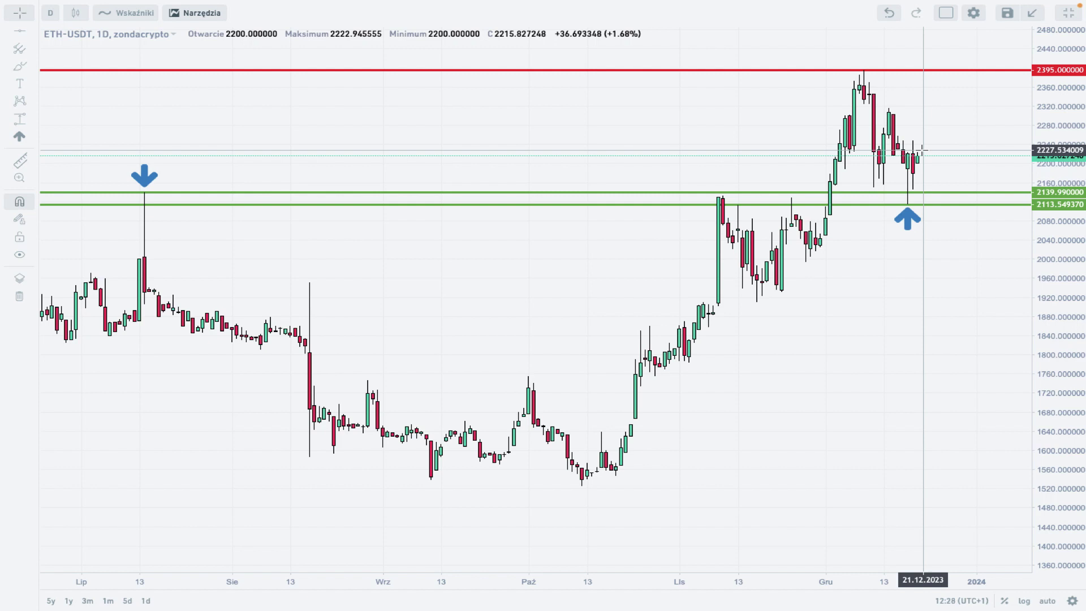
- Zoom in on the time axis and pan so December sits mid-view
left_click(476, 563)
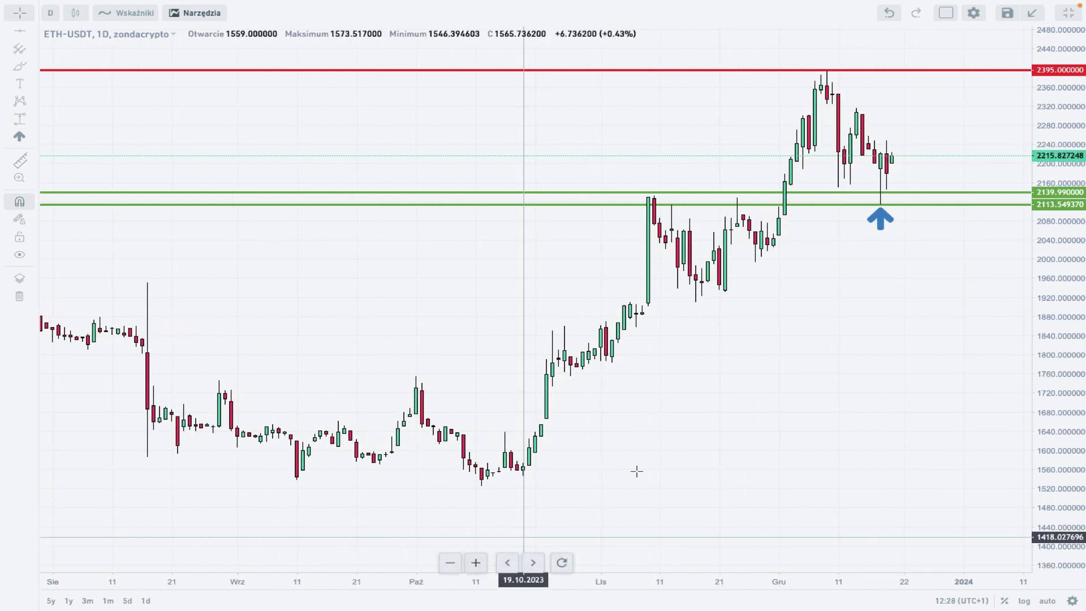
left_click(476, 563)
left_click(475, 562)
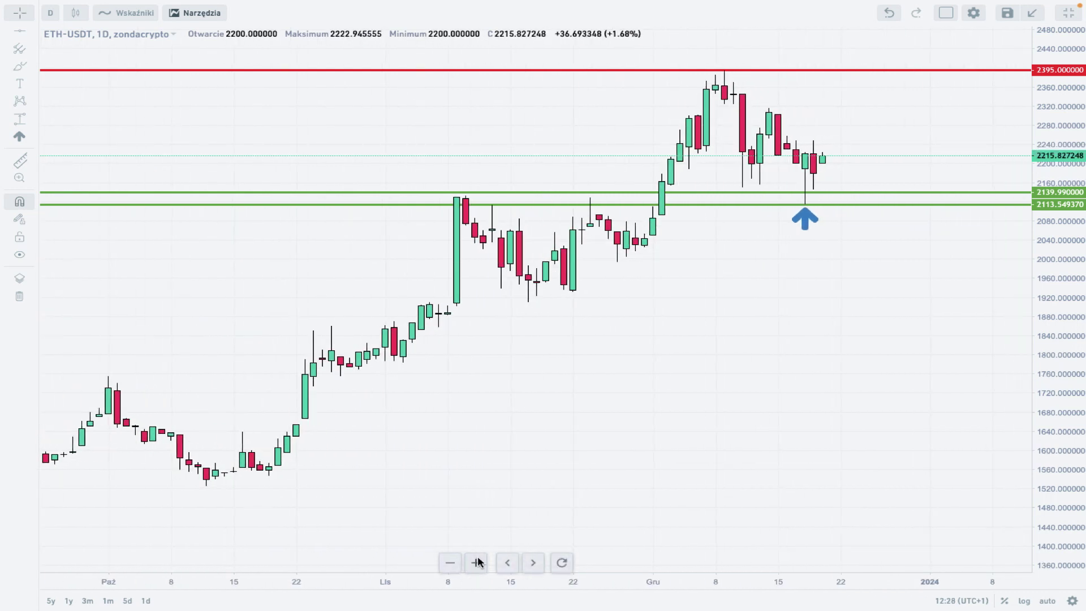
left_click_drag(728, 392, 669, 403)
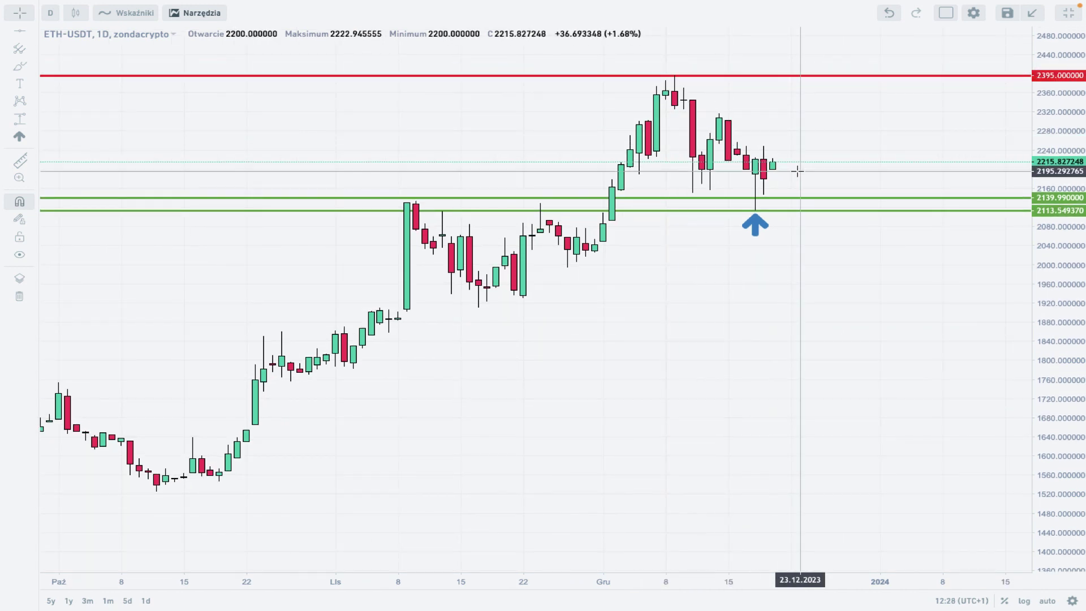
- Draw a thick orange trend line from the 09.12 high down to about 24.12 along the highs
left_click(32, 33)
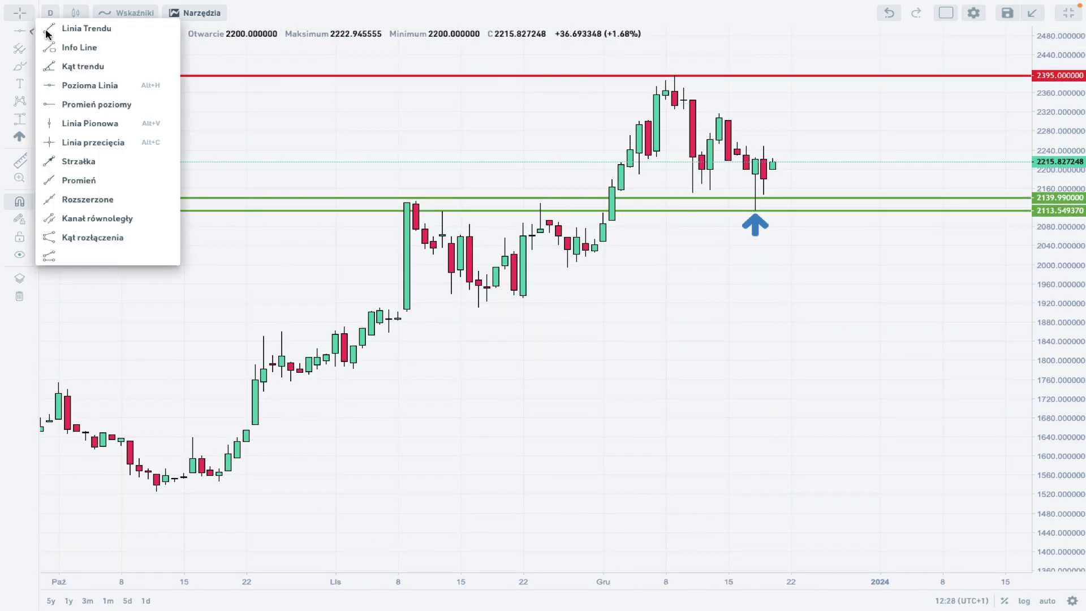
left_click(68, 32)
left_click(673, 75)
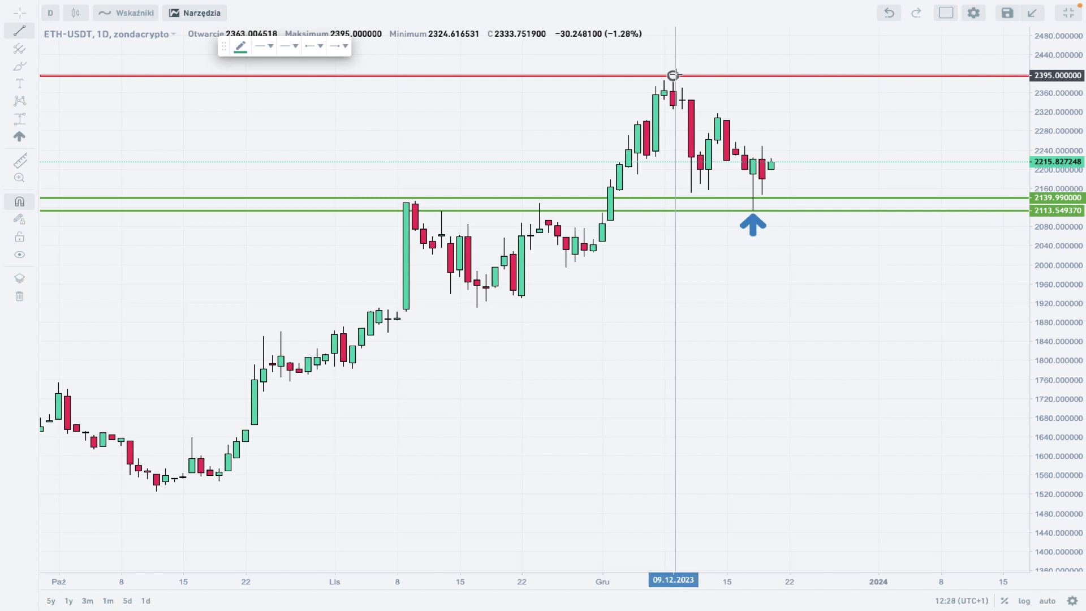
left_click(807, 183)
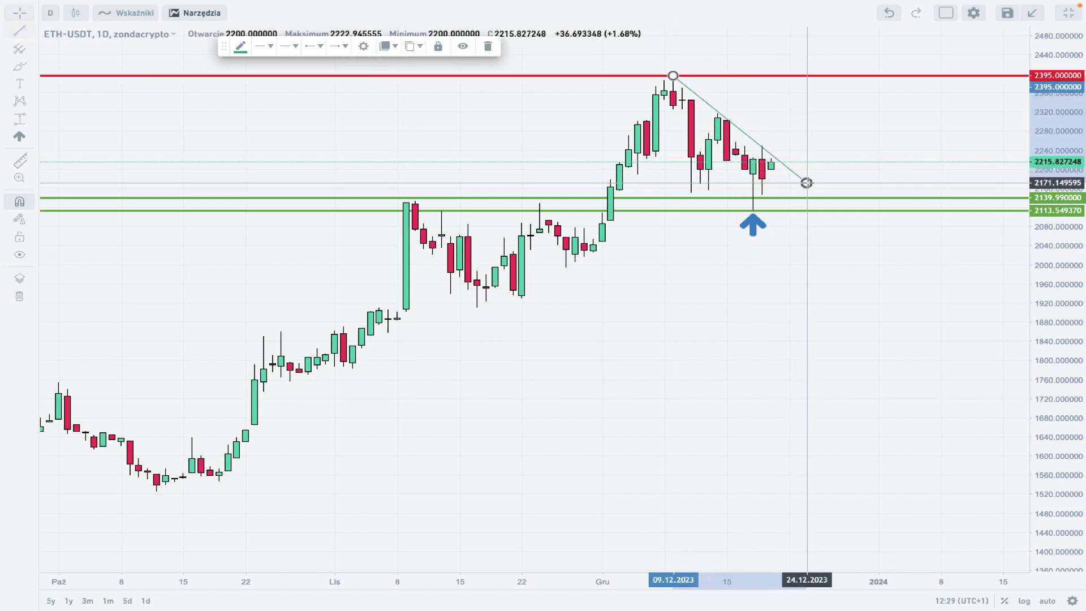
left_click(240, 49)
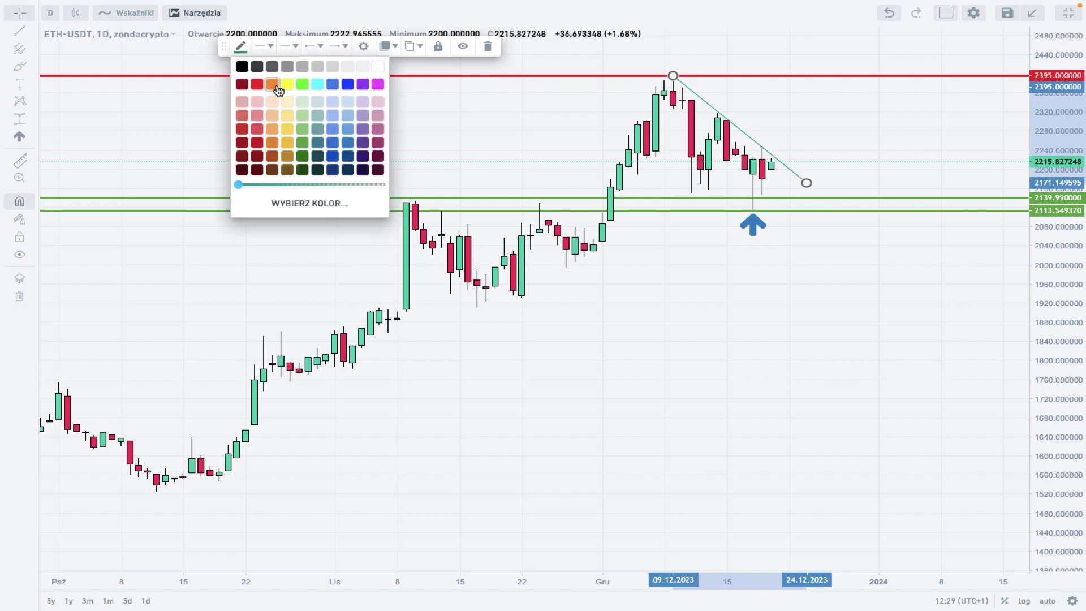
left_click(273, 90)
left_click(261, 45)
left_click(333, 63)
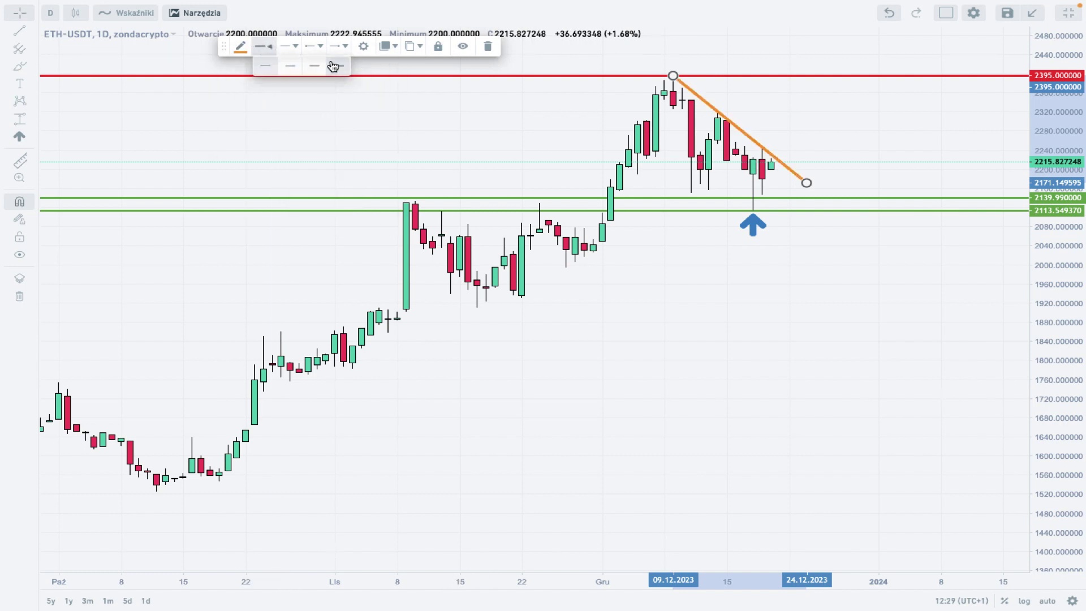
left_click(848, 122)
- Zoom further and stretch the price scale to frame the recent candles around 1750–2450
mouse_move(503, 514)
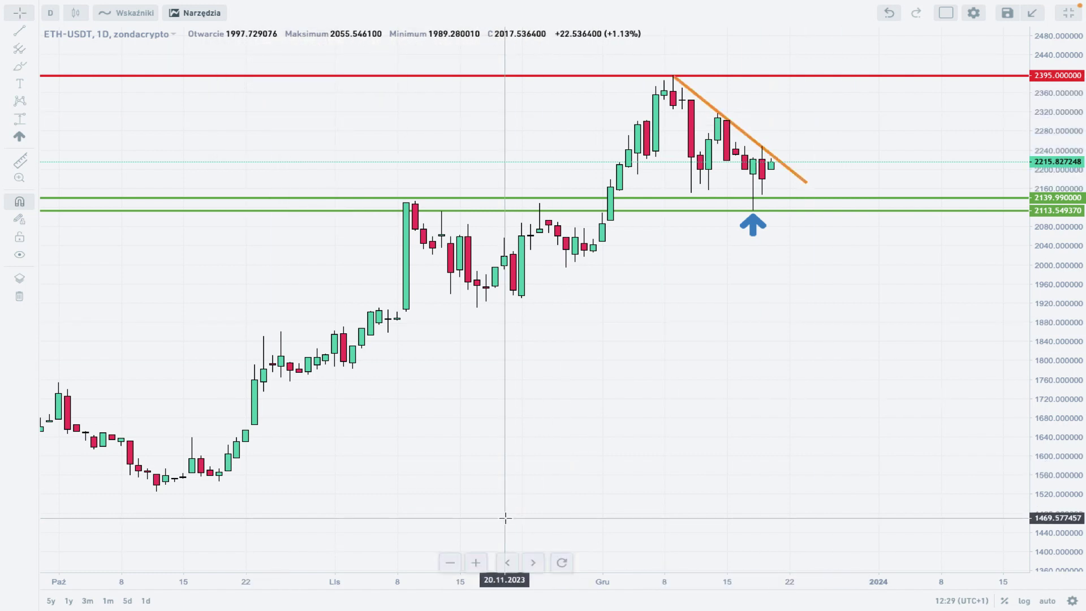
left_click(475, 563)
left_click_drag(509, 376, 734, 441)
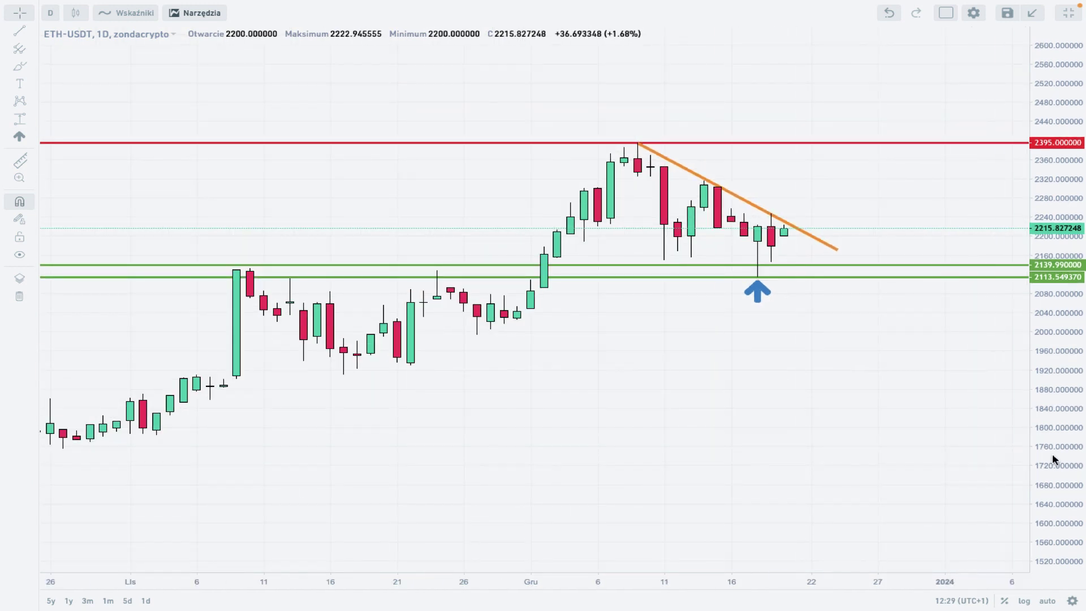
left_click_drag(1073, 448, 1073, 399)
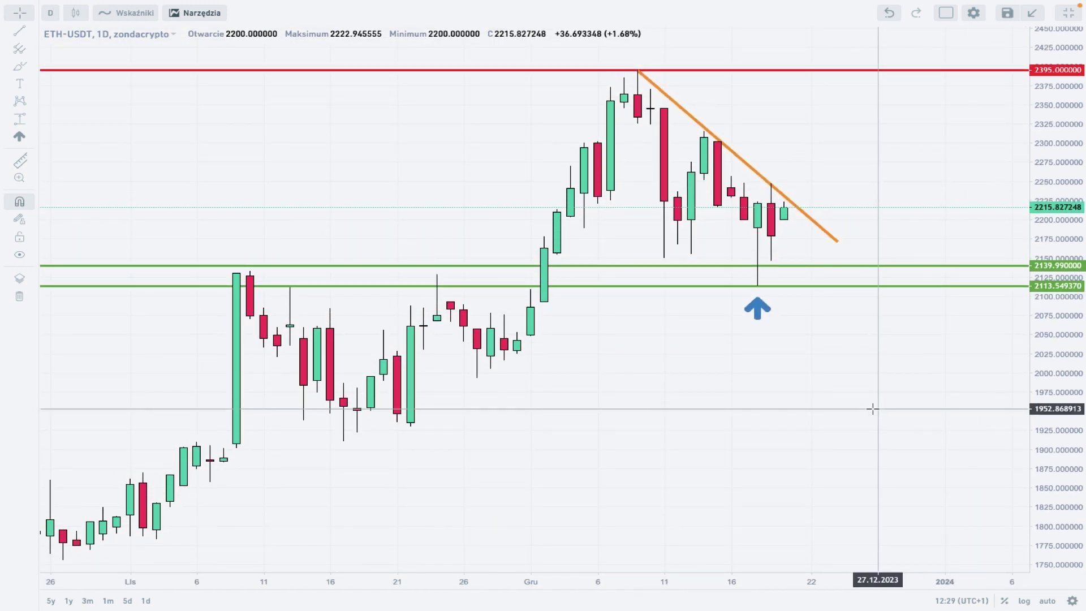
left_click_drag(860, 410, 794, 417)
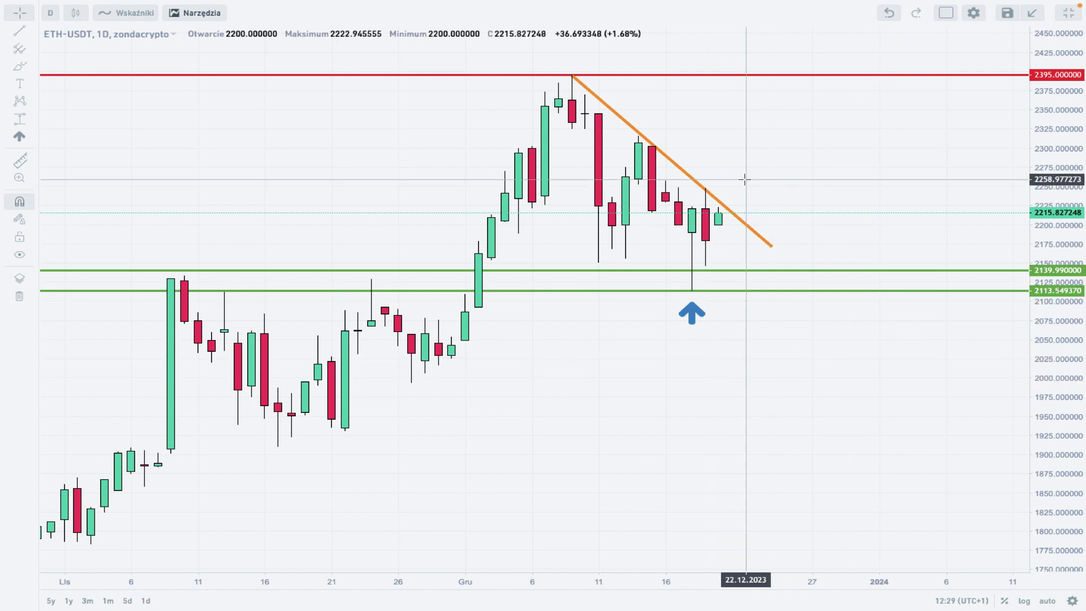
- Draw a Pozioma półprosta ray at the 2247.39 high and clone it to the 2315.41 high
left_click(32, 36)
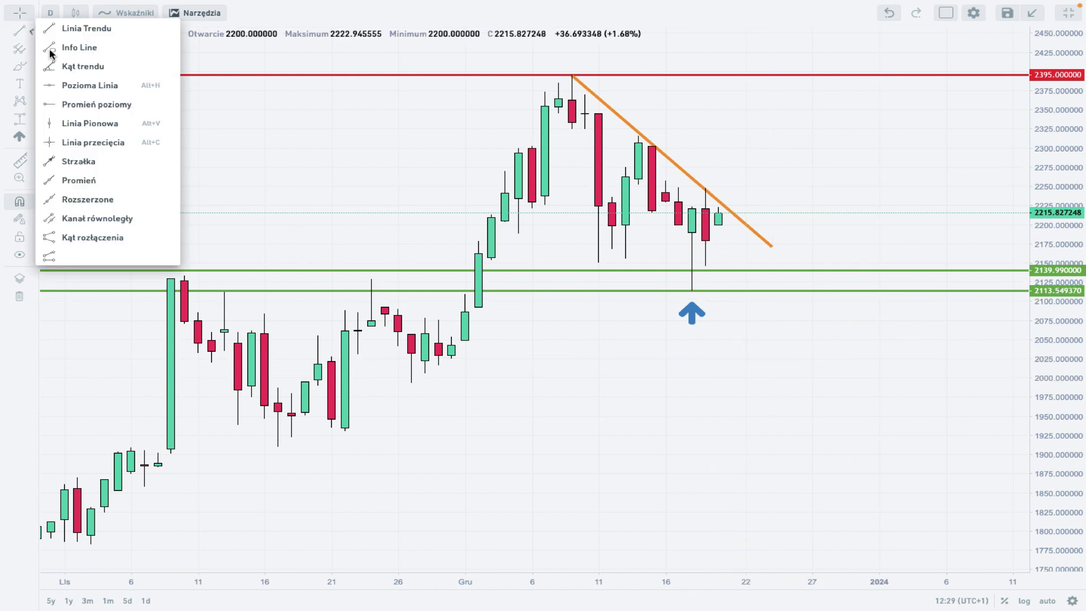
left_click(67, 104)
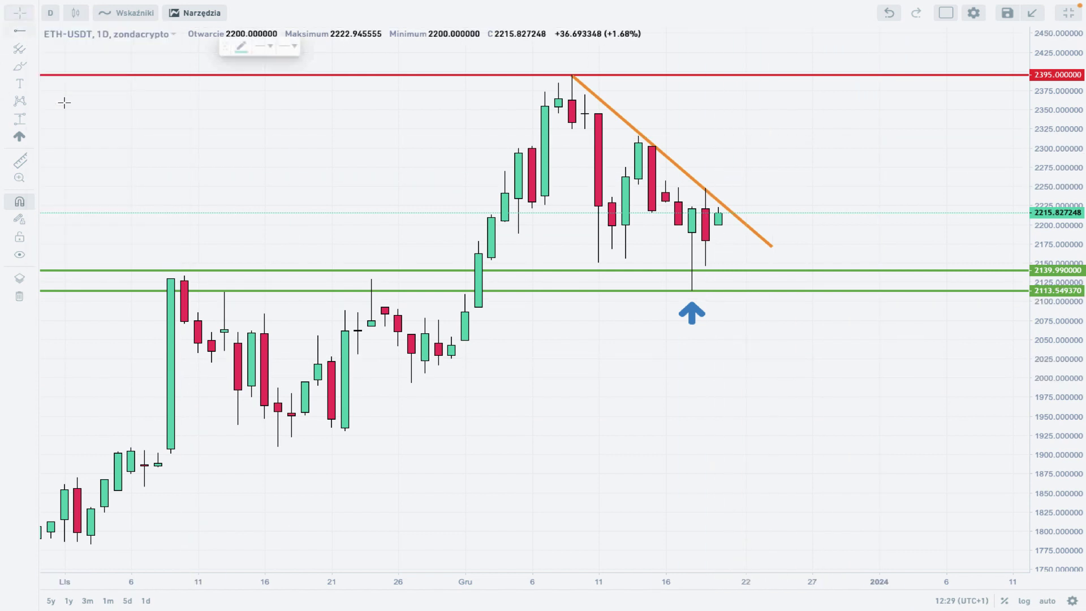
left_click(705, 188)
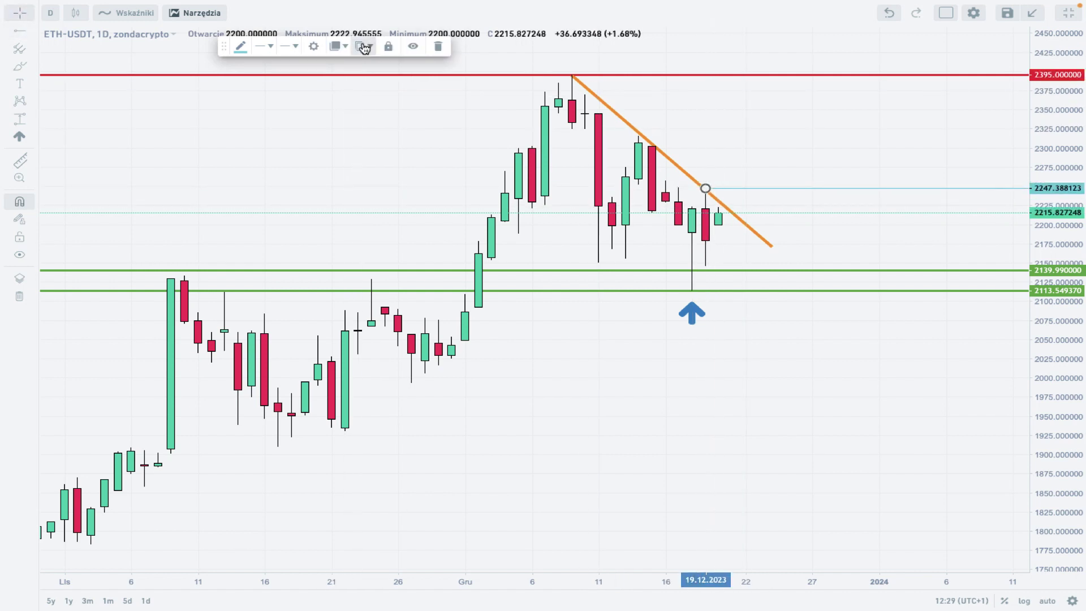
left_click(367, 68)
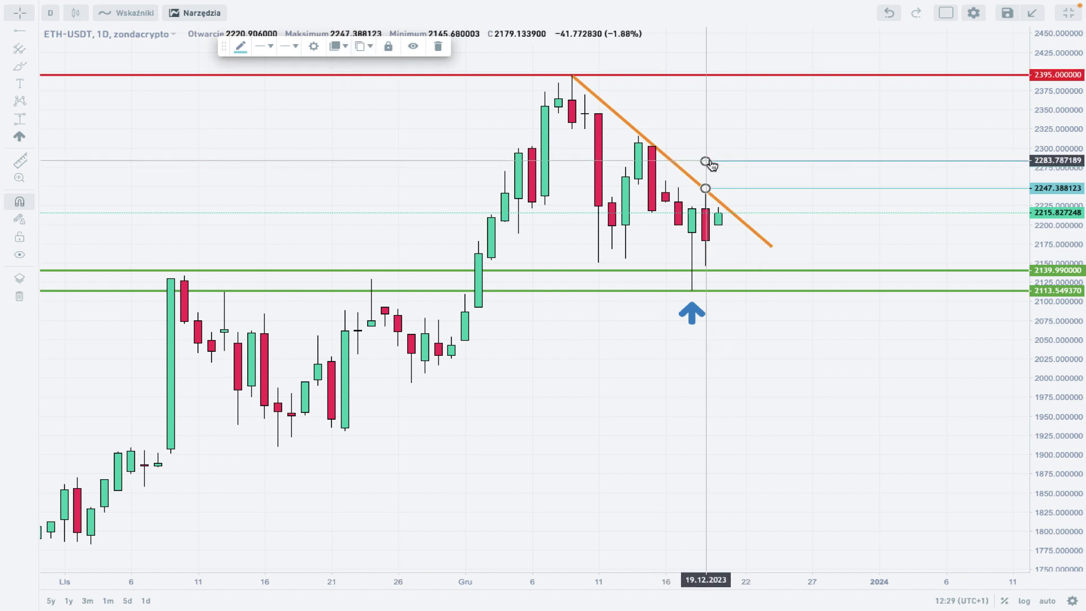
left_click(639, 136)
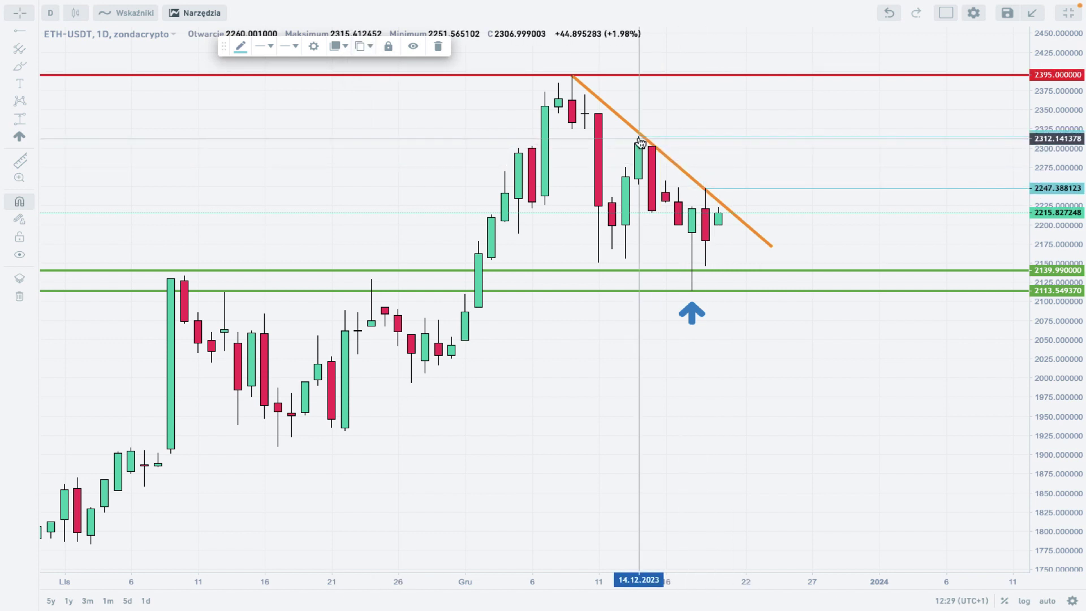
left_click(701, 108)
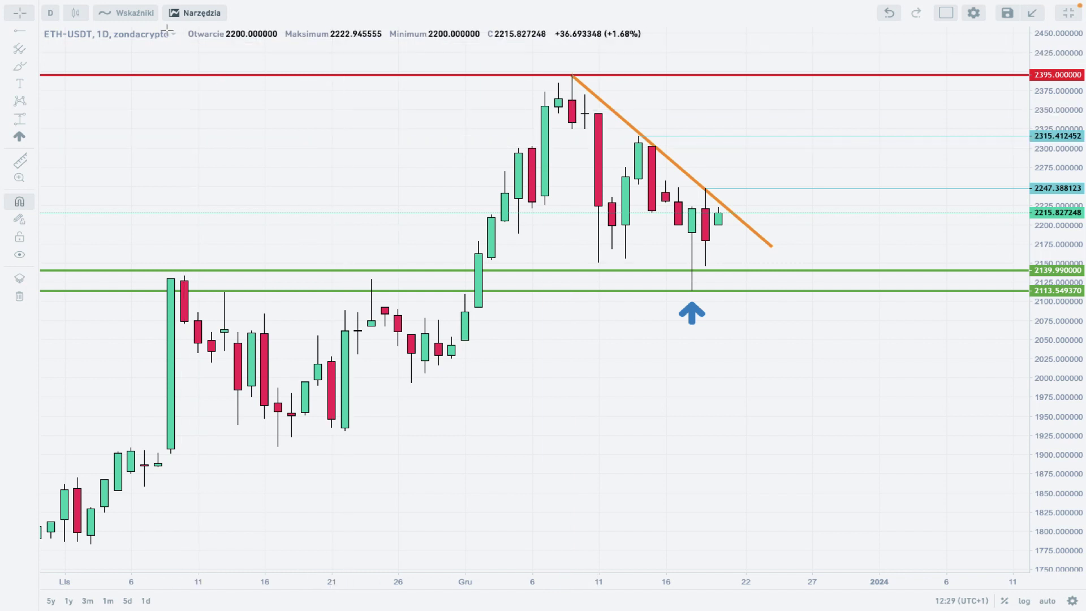
- Add the Kanał średnich kroczących indicator by searching MA in Wskaźniki
left_click(136, 20)
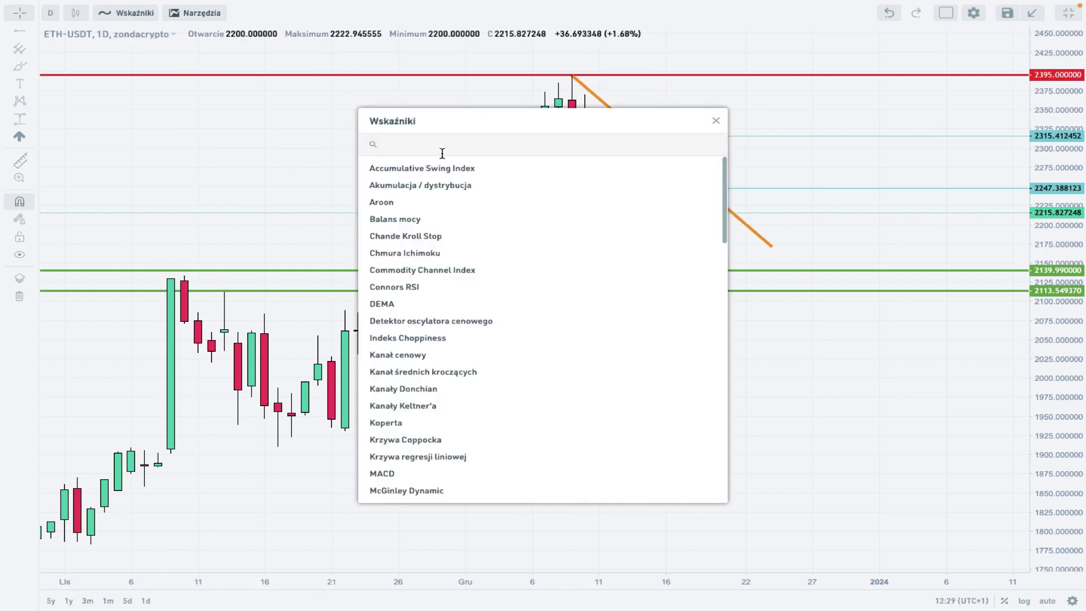
type("MA")
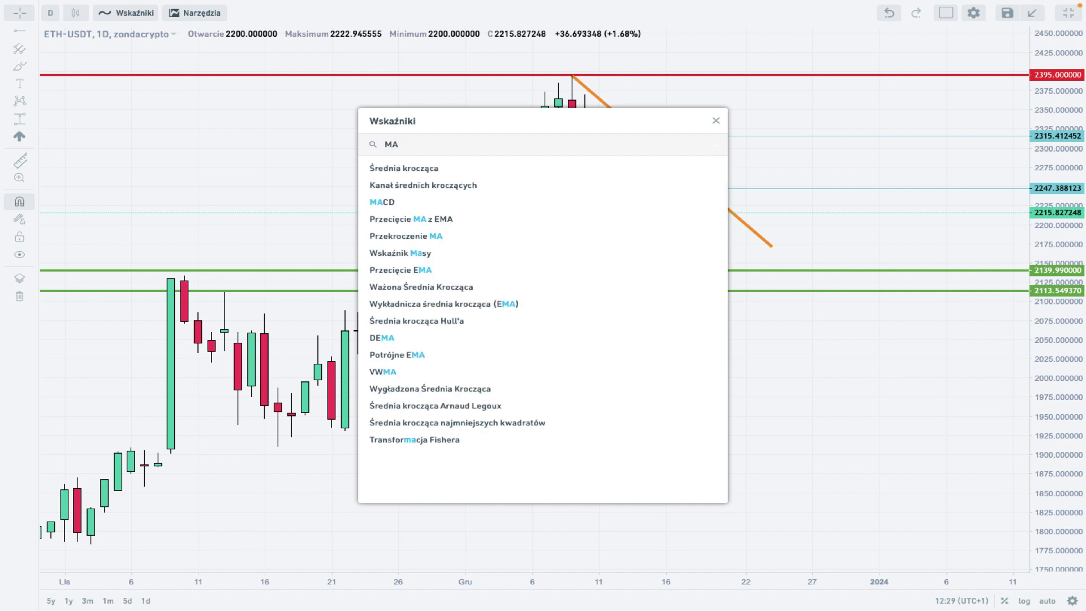
left_click(450, 185)
left_click(716, 122)
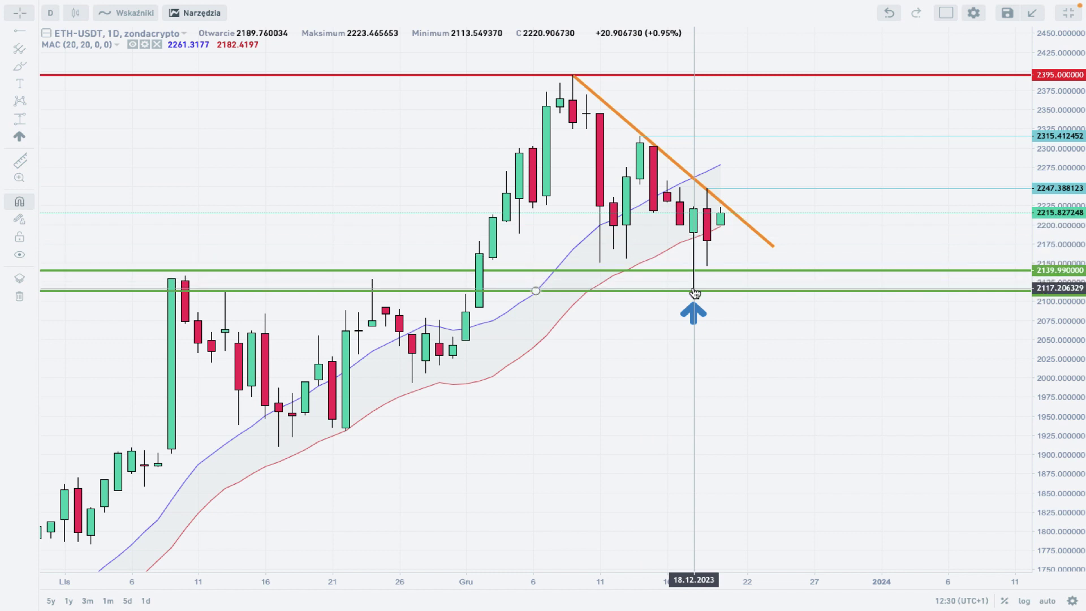
- Snap the lower green level to the 2113.55 wick low, zoom out to October, and open Wskaźniki
left_click_drag(695, 292, 693, 294)
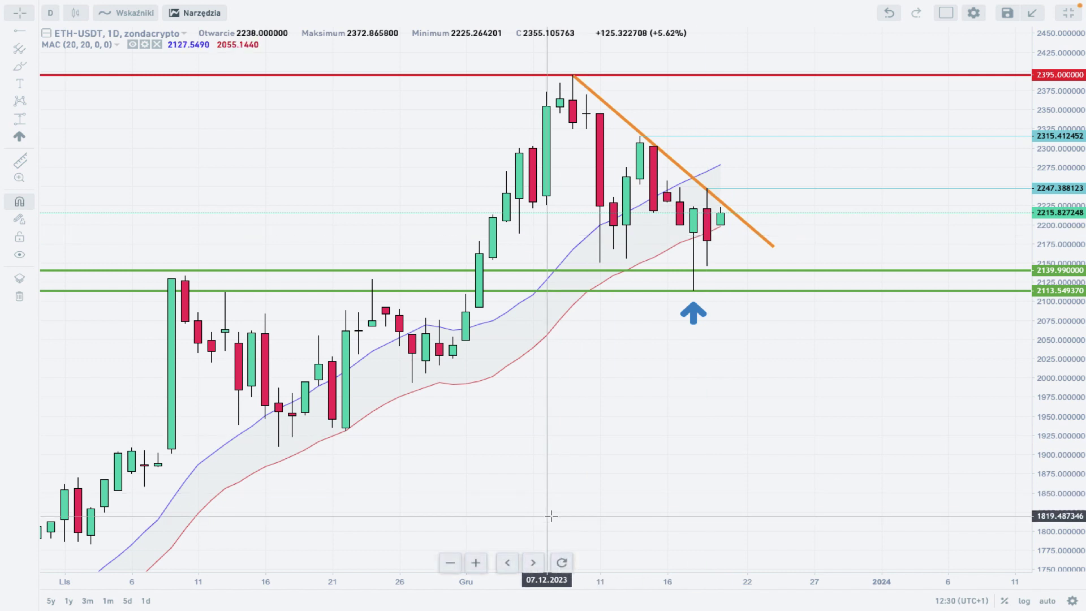
left_click(451, 563)
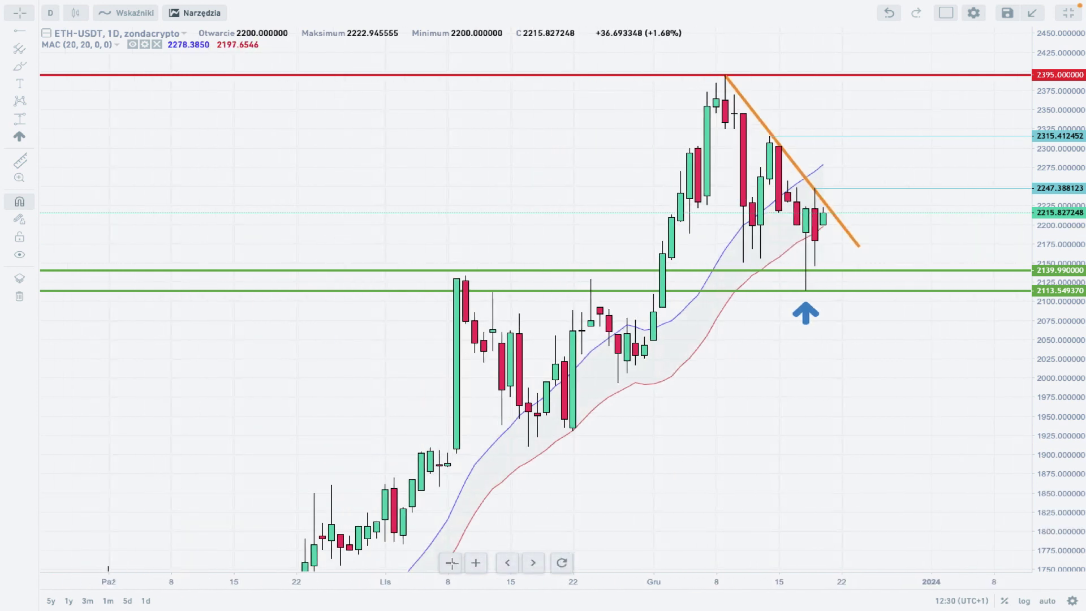
left_click_drag(1054, 368, 1058, 418)
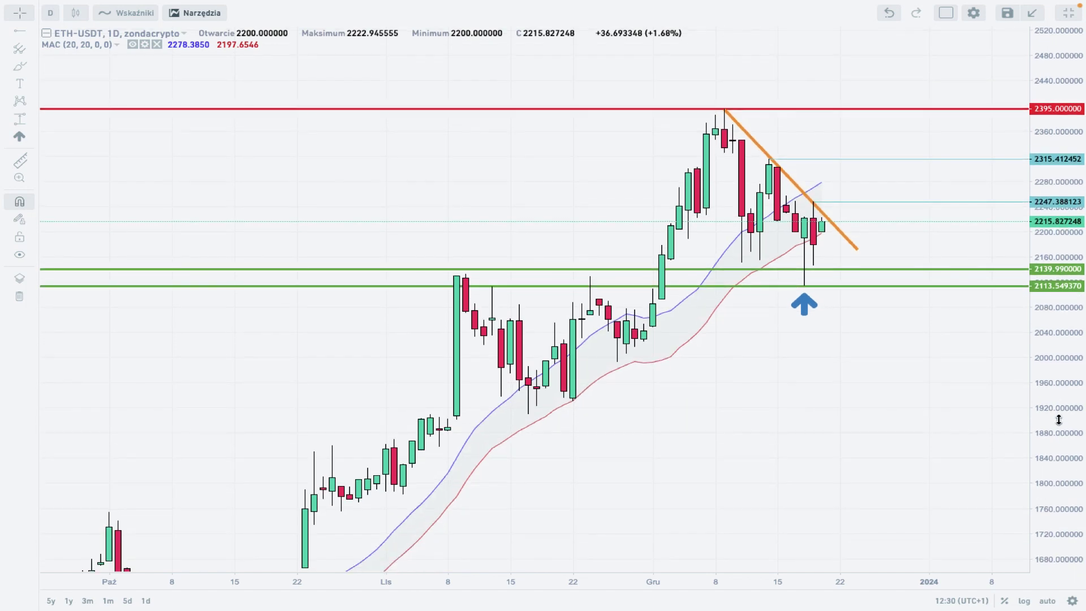
left_click_drag(800, 456, 765, 404)
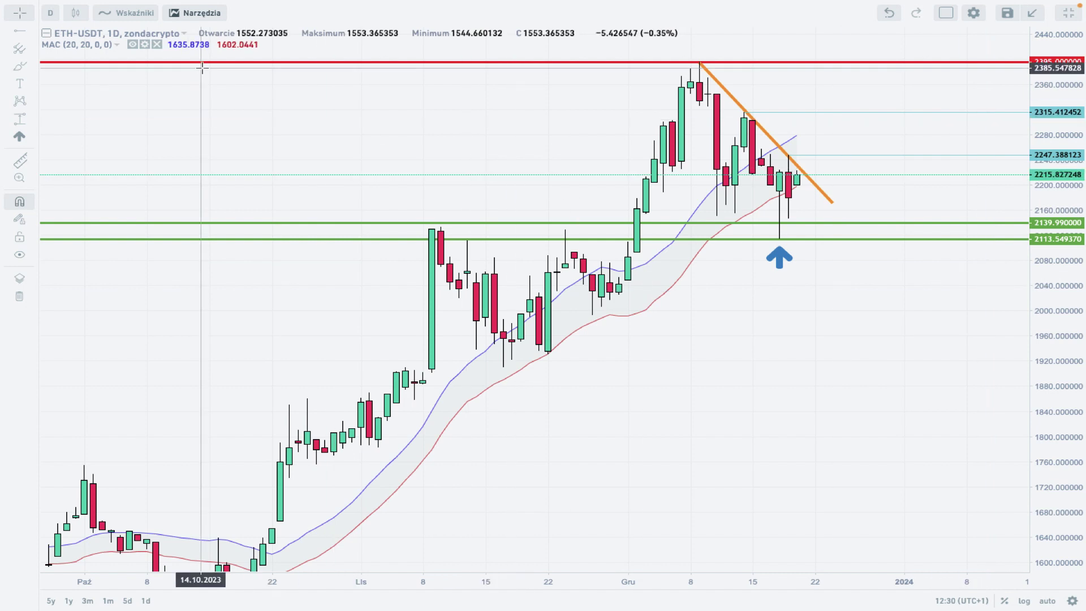
left_click(120, 17)
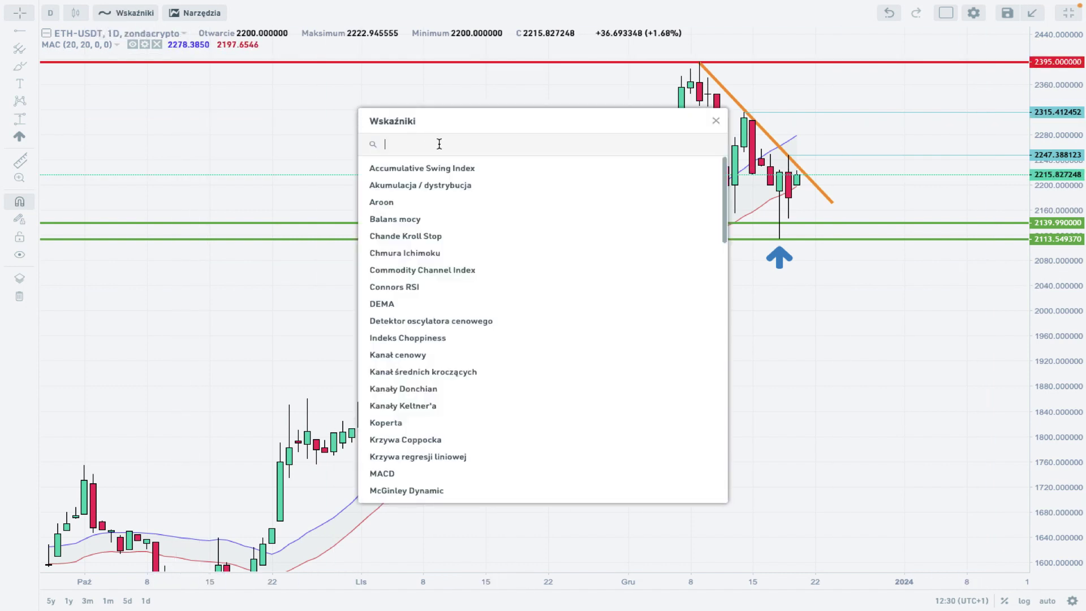
- Add the Relative Strength Index (14) indicator found by searching RSI
type("RSI")
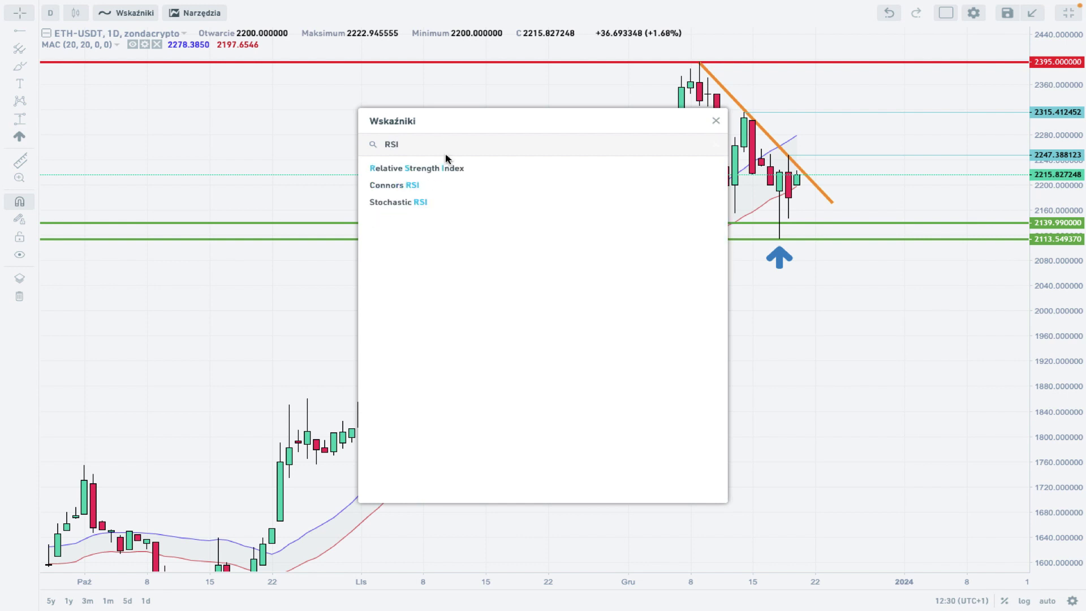
left_click(452, 171)
left_click(713, 120)
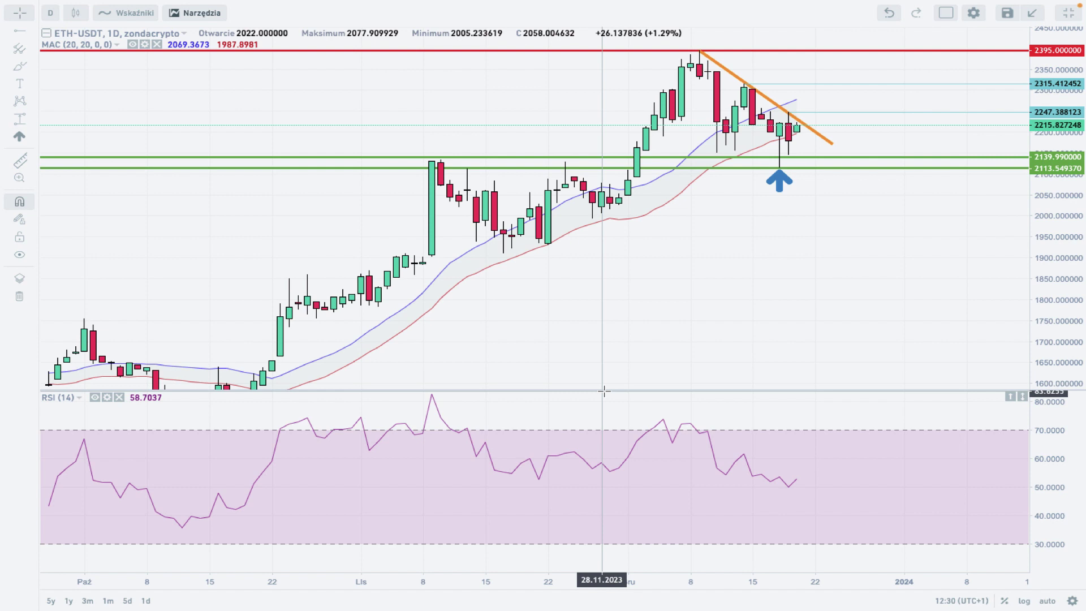
- Make the RSI pane shallow, stretch its scale, and pan the chart slightly left
left_click_drag(604, 390, 514, 471)
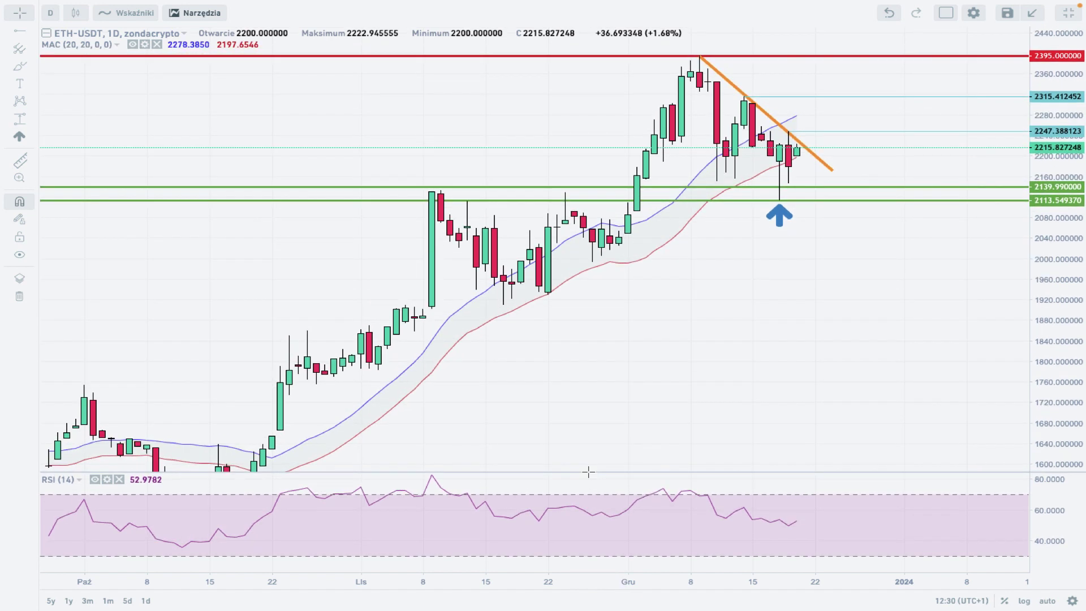
left_click_drag(1059, 512, 1059, 493)
left_click_drag(893, 529, 830, 548)
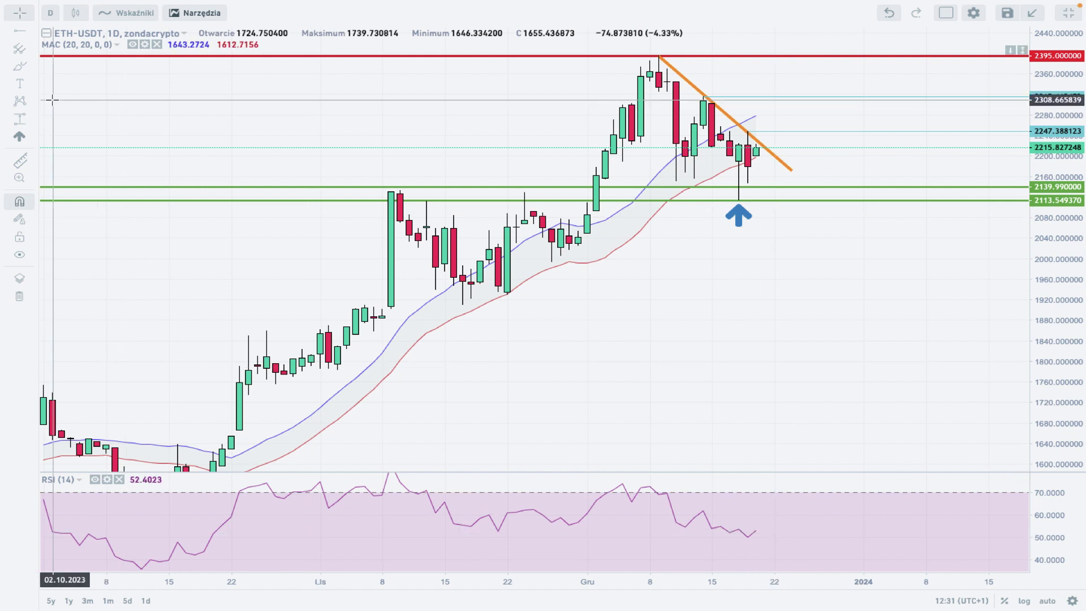
left_click(19, 30)
left_click(79, 84)
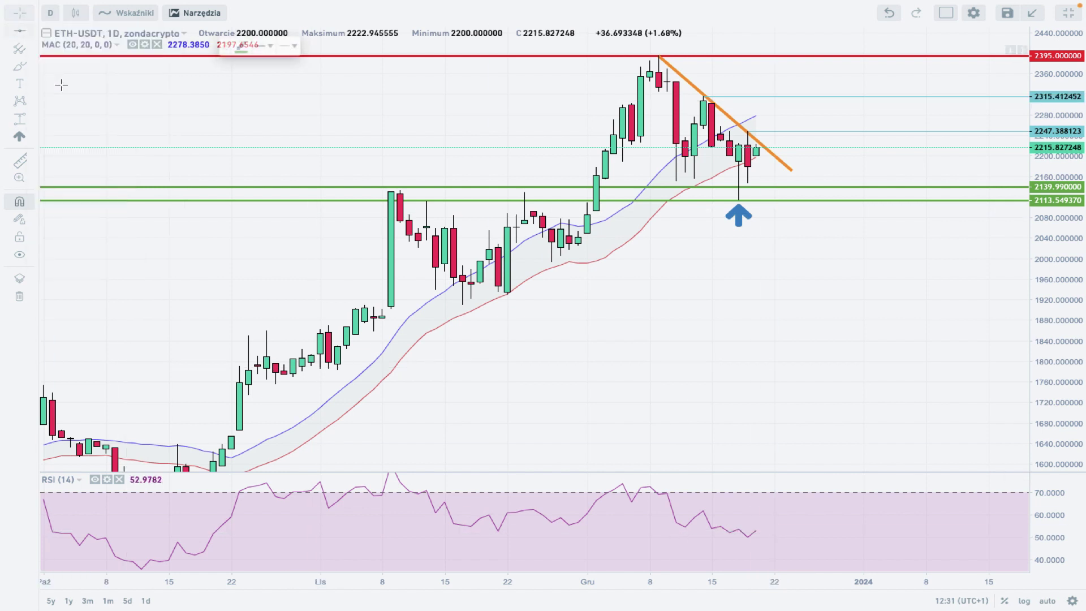
- Mark a 50.17 level in the RSI pane and a trend line from its 08.12 peak to 23.12
left_click(821, 535)
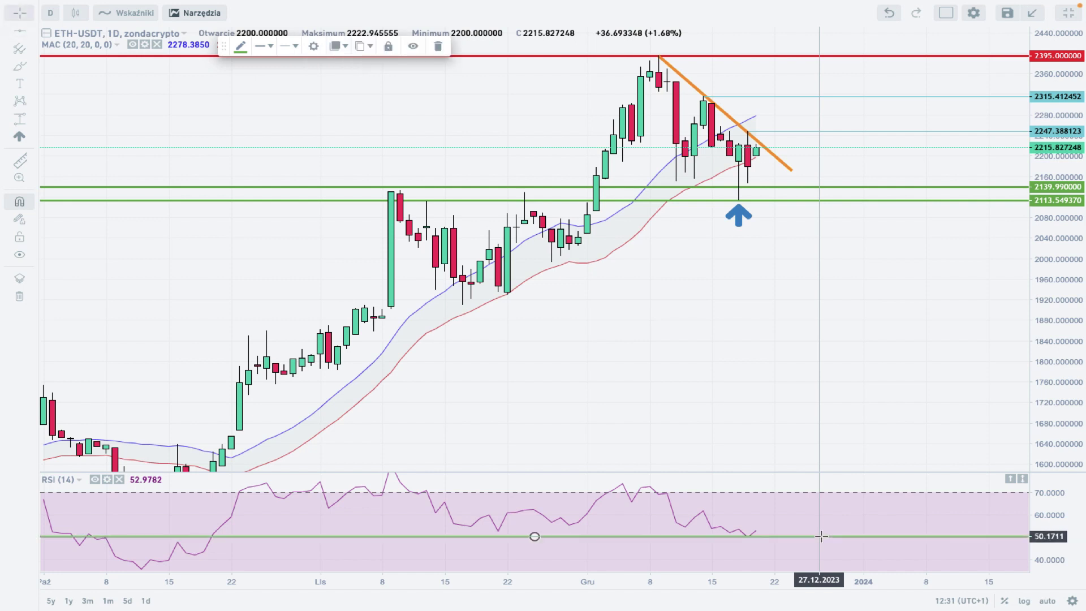
left_click(813, 433)
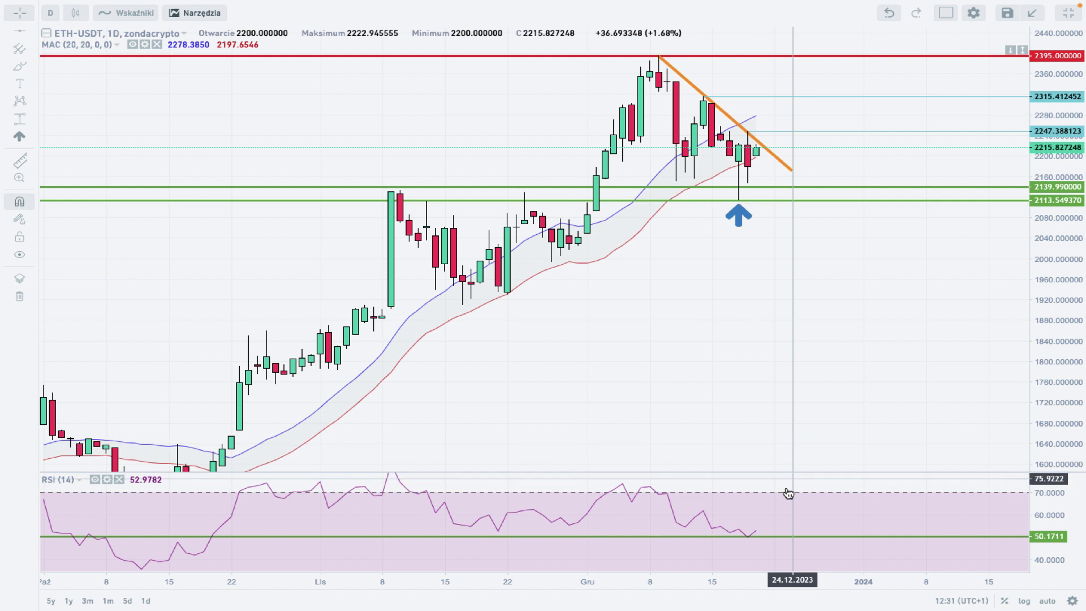
left_click(33, 35)
left_click(56, 32)
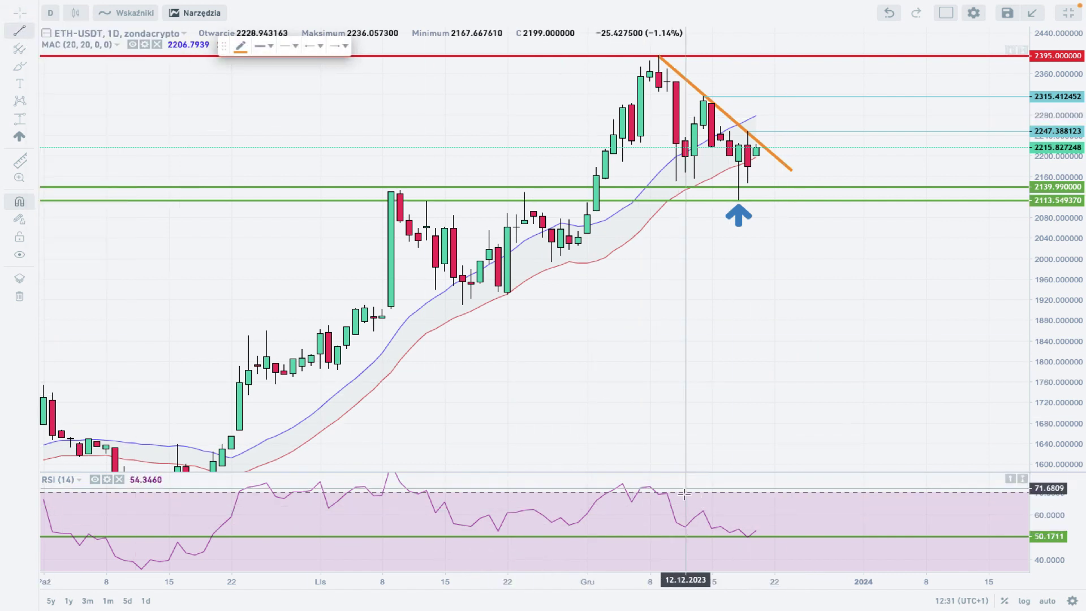
left_click(649, 485)
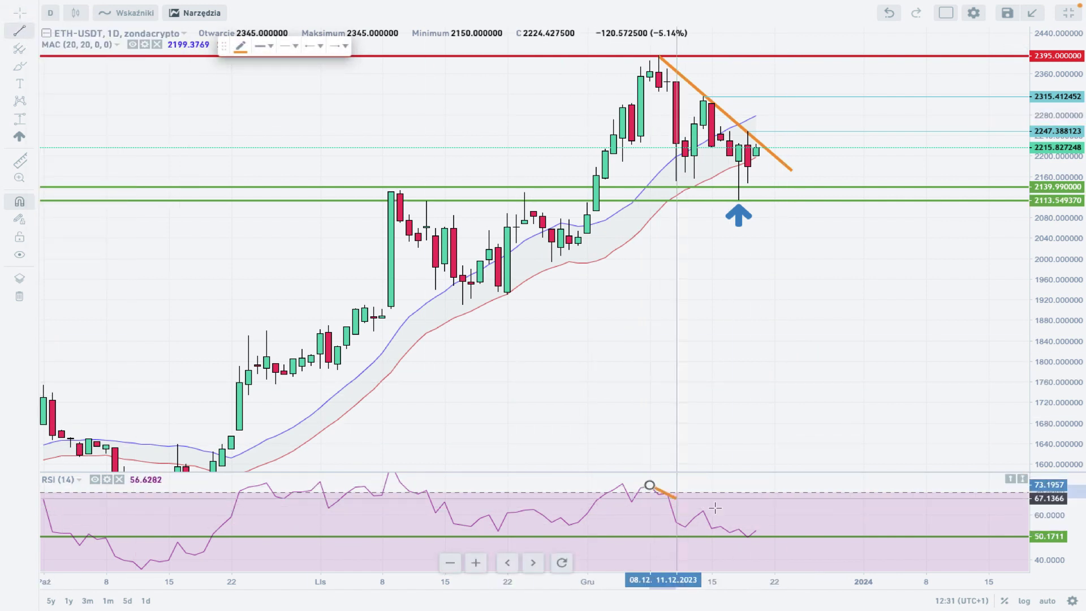
left_click(781, 540)
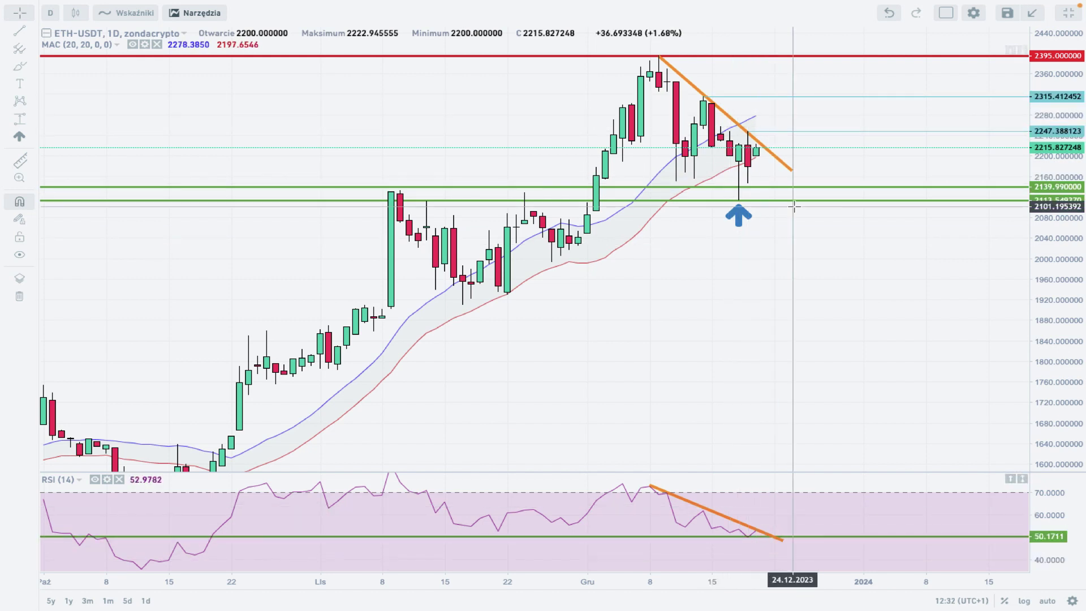
left_click(811, 189)
left_click(821, 201)
left_click(828, 195)
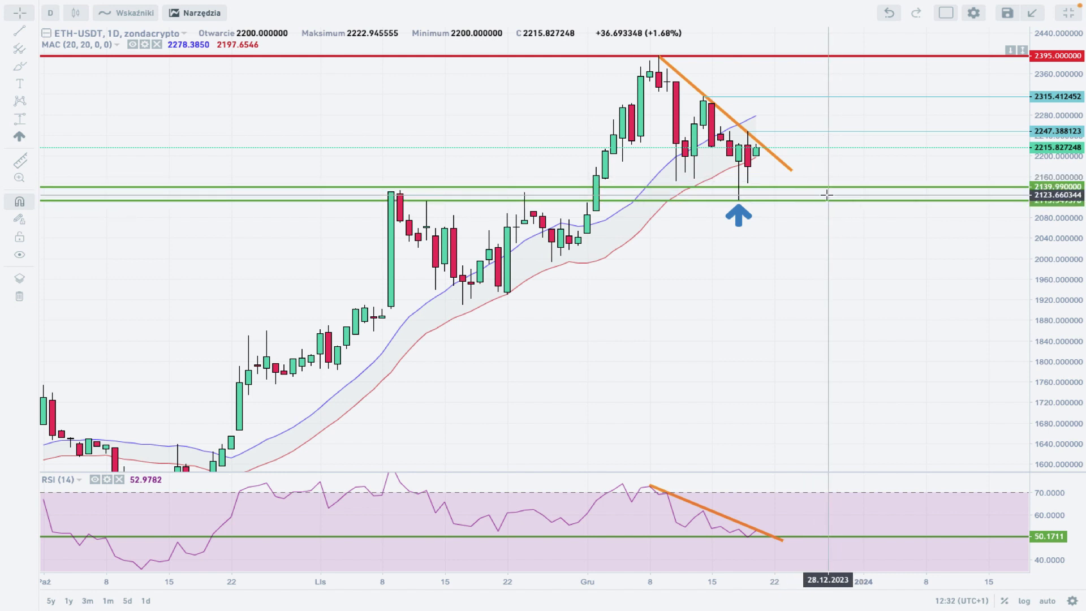